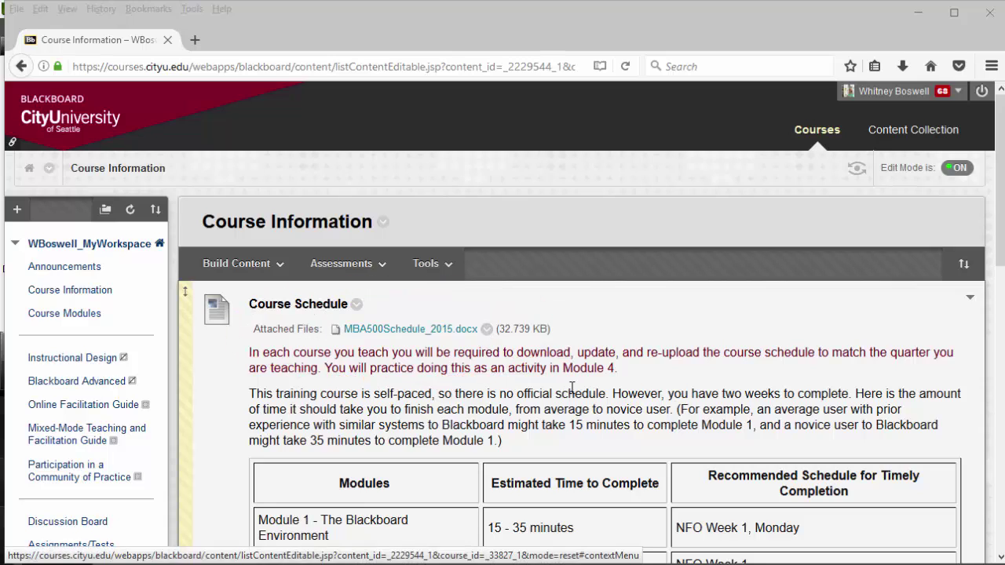
Download PM401_Schedule.doc from the Schedule link in the second Course Schedule item and save it to the Downloads folder.
{"action": "scroll", "coordinate": [575, 387], "scroll_direction": "down", "scroll_amount": 3}
{"action": "scroll", "coordinate": [576, 387], "scroll_direction": "down", "scroll_amount": 5}
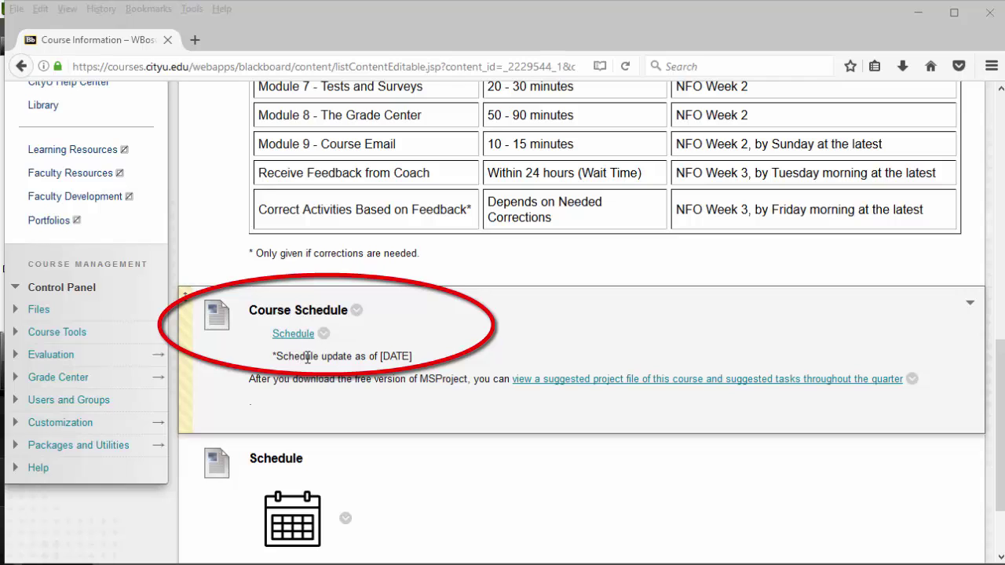
{"action": "scroll", "coordinate": [408, 385], "scroll_direction": "down", "scroll_amount": 2}
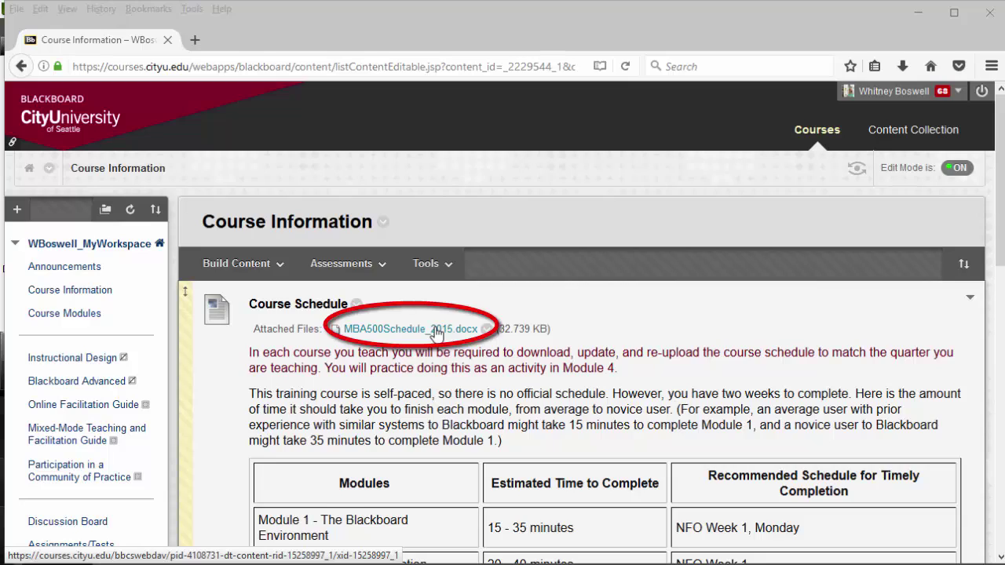
{"action": "scroll", "coordinate": [431, 330], "scroll_direction": "down", "scroll_amount": 2}
{"action": "scroll", "coordinate": [442, 323], "scroll_direction": "down", "scroll_amount": 8}
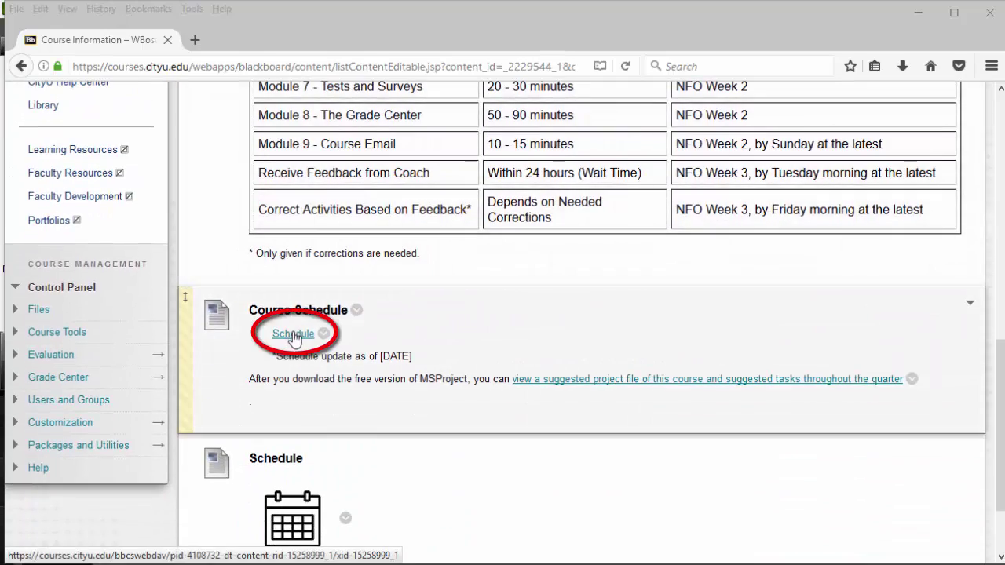
{"action": "scroll", "coordinate": [420, 363], "scroll_direction": "down", "scroll_amount": 2}
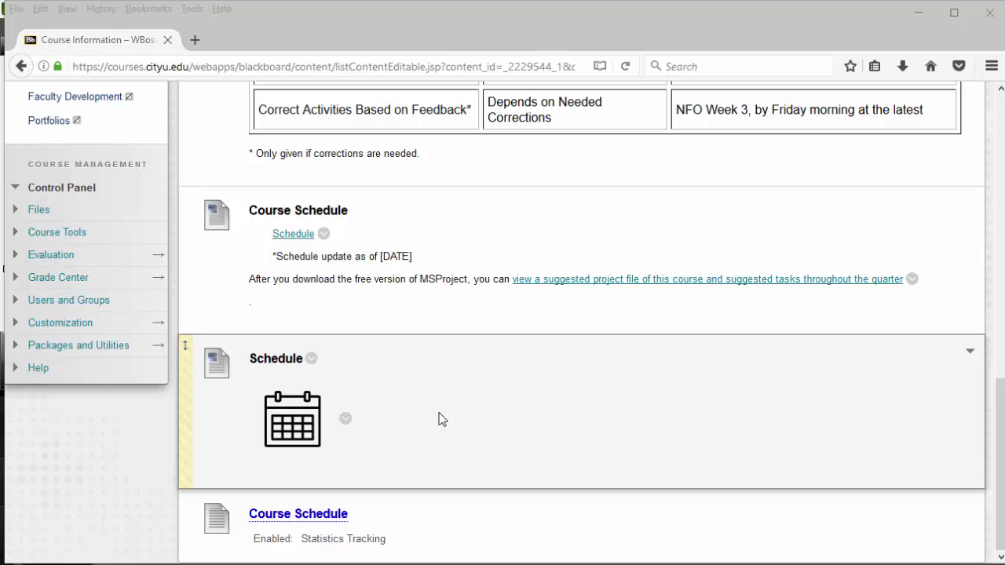
{"action": "left_click", "coordinate": [294, 235]}
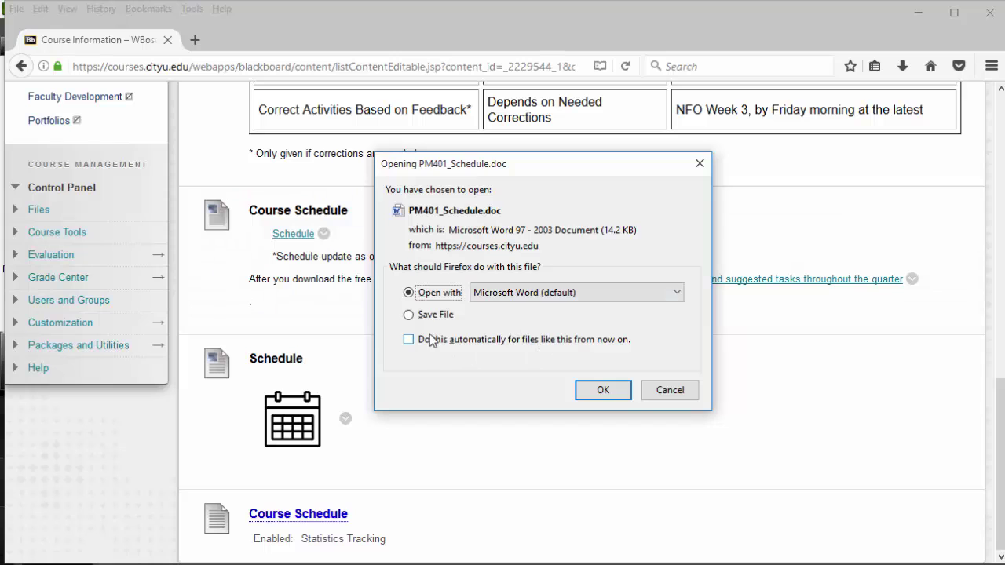
{"action": "left_click", "coordinate": [430, 315]}
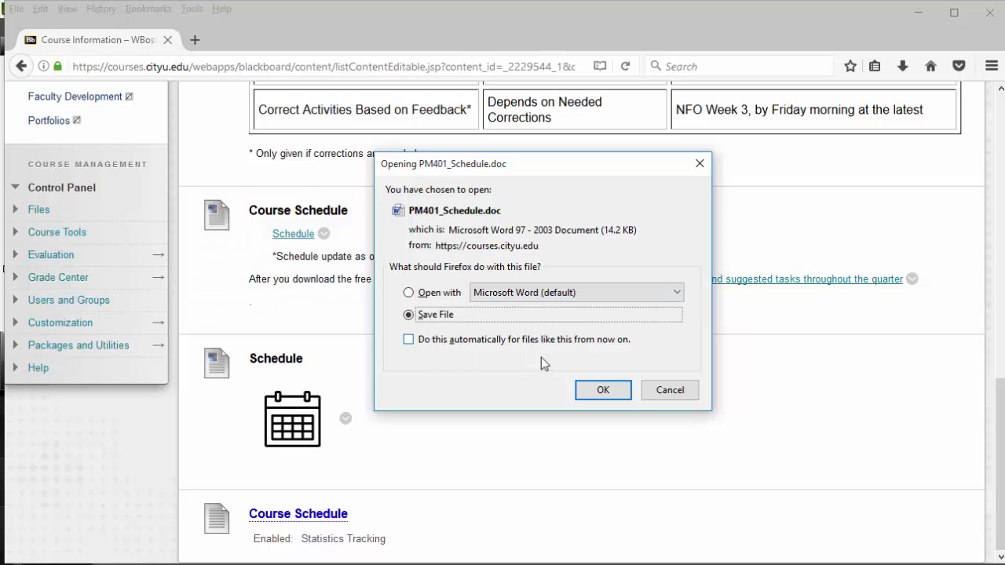
{"action": "left_click", "coordinate": [601, 391]}
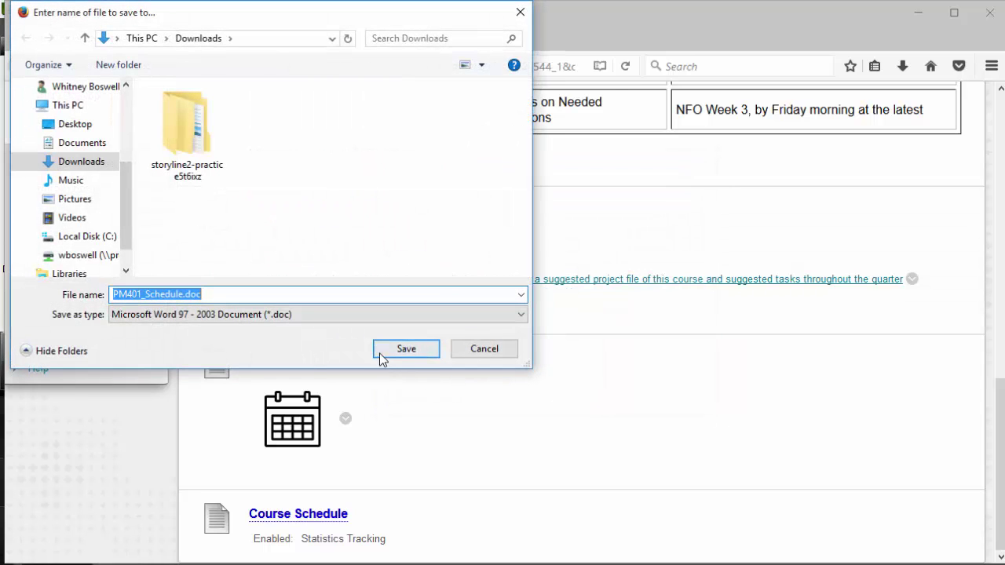
{"action": "left_click", "coordinate": [391, 352]}
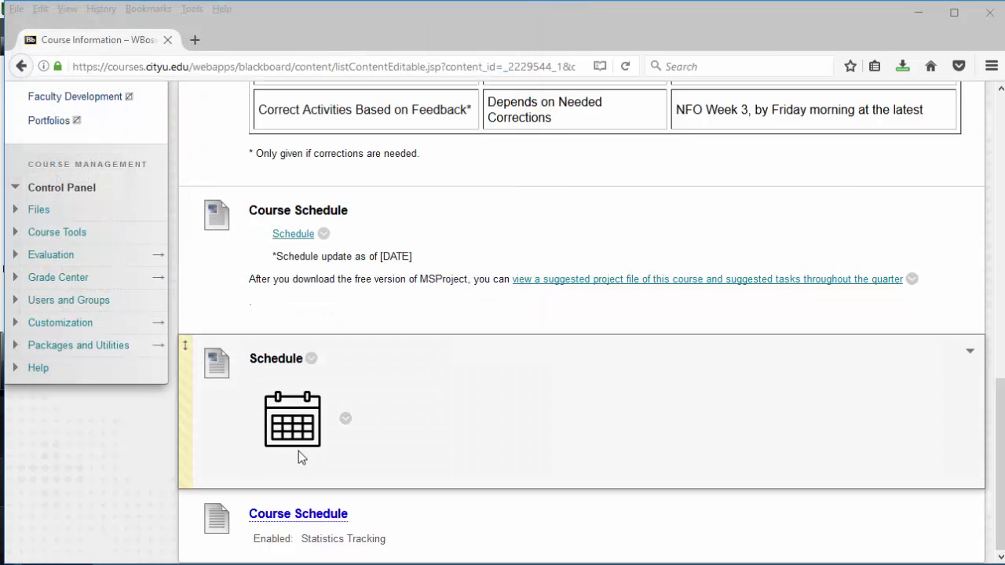
Open the downloaded PM401_Schedule.doc in Word and change the session 1 dates to 1/11 – 1/18.
{"action": "left_click", "coordinate": [903, 65]}
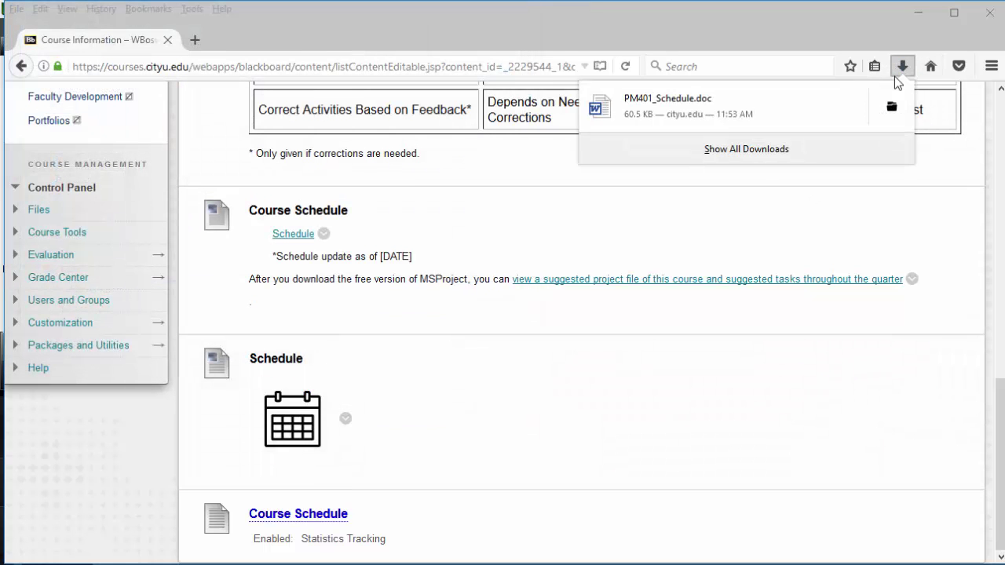
{"action": "left_click", "coordinate": [721, 122]}
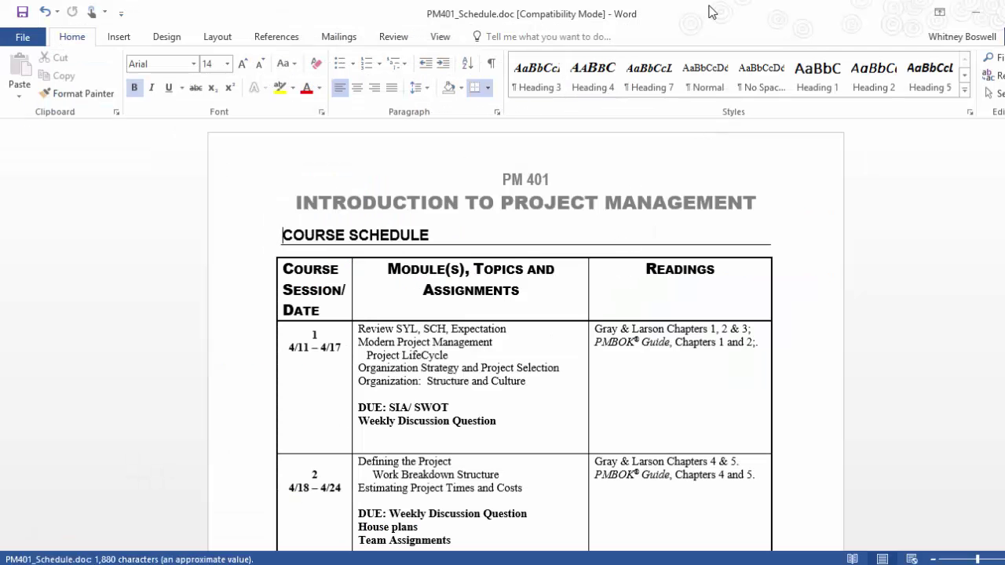
{"action": "left_click_drag", "start_coordinate": [345, 348], "coordinate": [291, 353]}
{"action": "type", "text": "1/"}
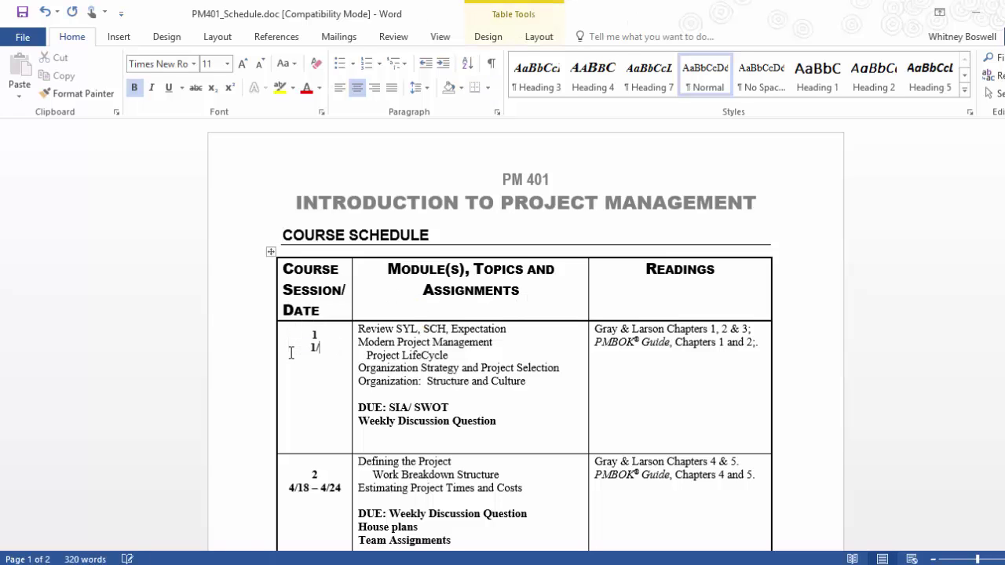
{"action": "type", "text": "11 – 1/18"}
Look through the remaining sessions, save the edited schedule document and close it.
{"action": "scroll", "coordinate": [461, 406], "scroll_direction": "down", "scroll_amount": 8}
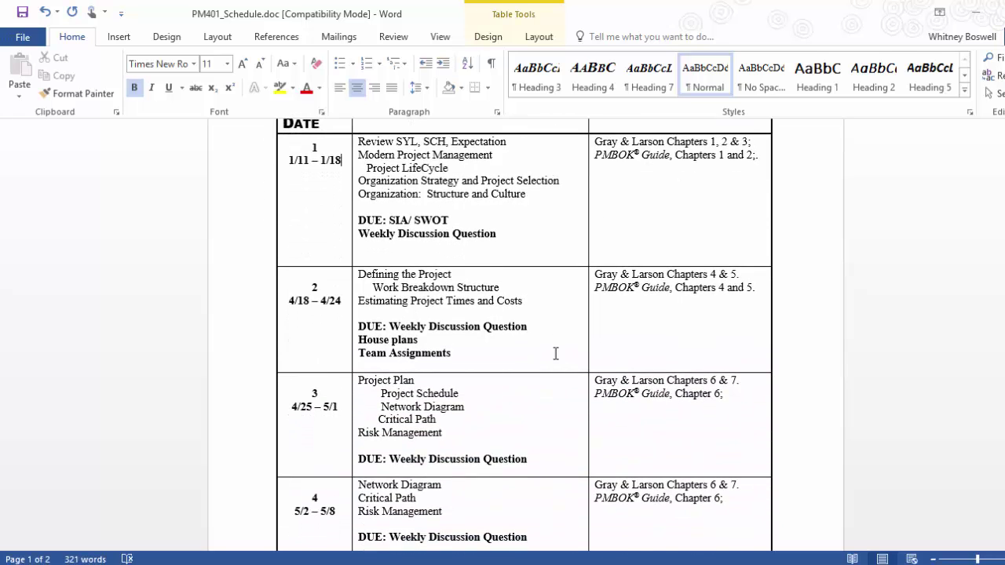
{"action": "scroll", "coordinate": [570, 422], "scroll_direction": "down", "scroll_amount": 10}
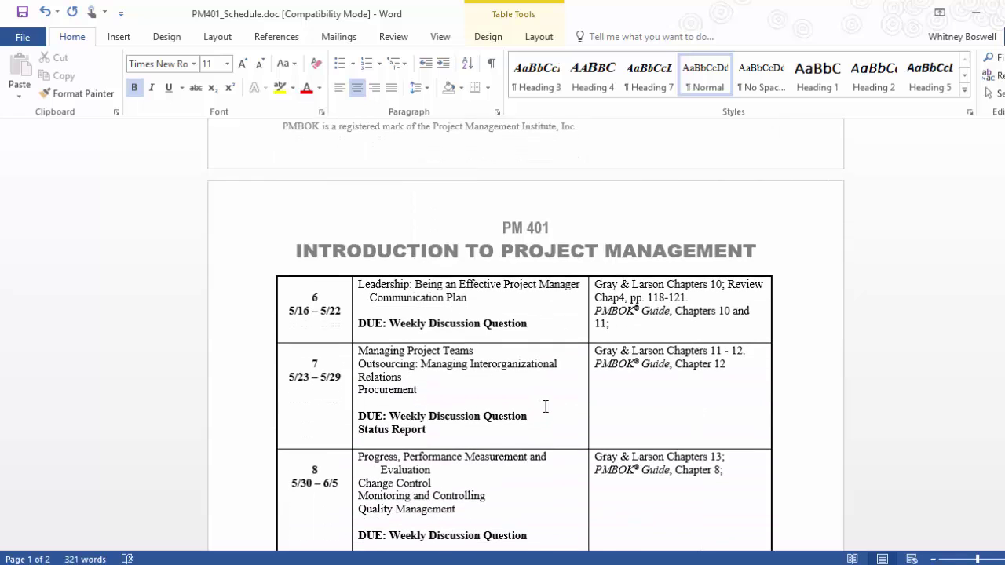
{"action": "scroll", "coordinate": [545, 406], "scroll_direction": "down", "scroll_amount": 8}
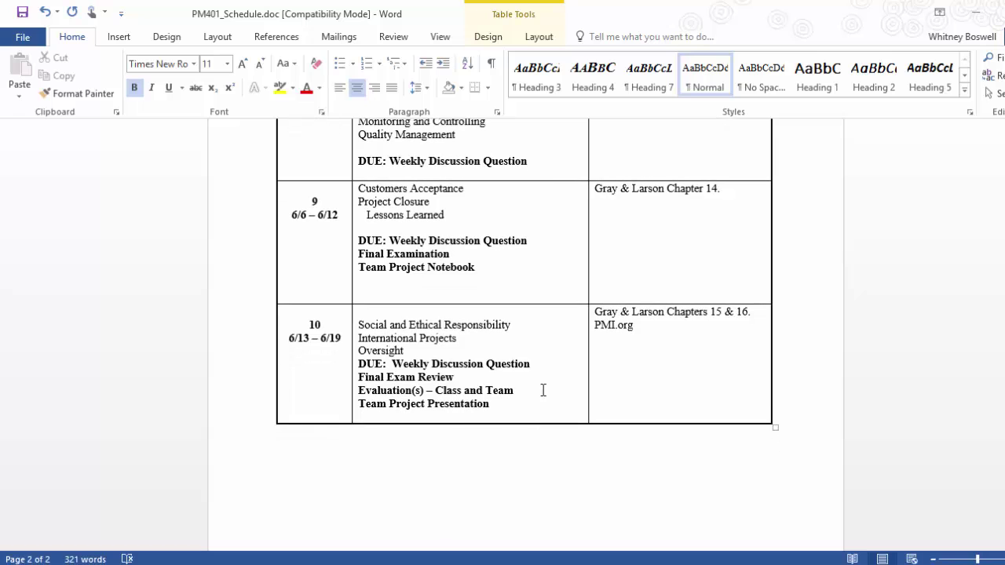
{"action": "key", "text": "ctrl+s"}
{"action": "left_click", "coordinate": [1004, 12]}
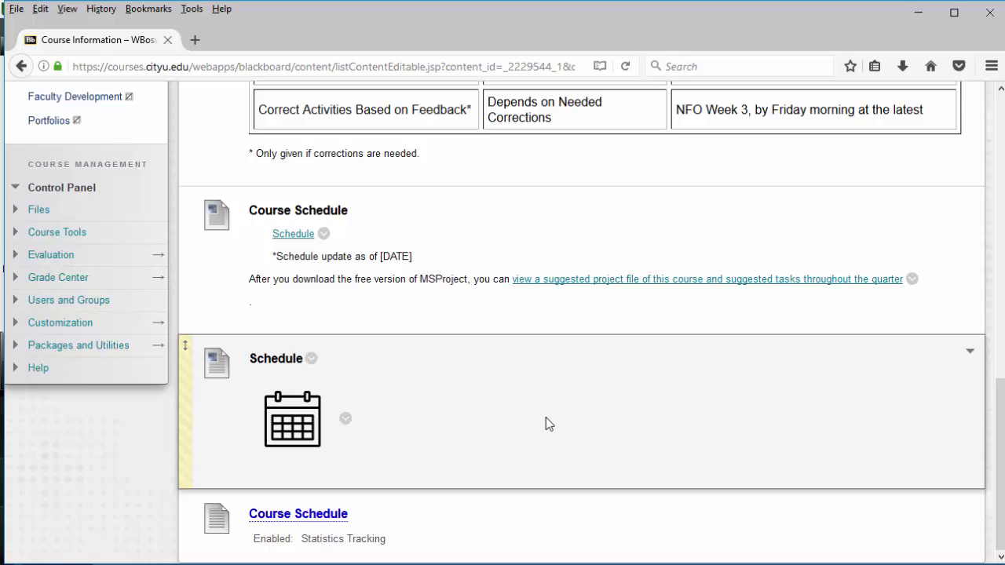
{"action": "left_click", "coordinate": [346, 419]}
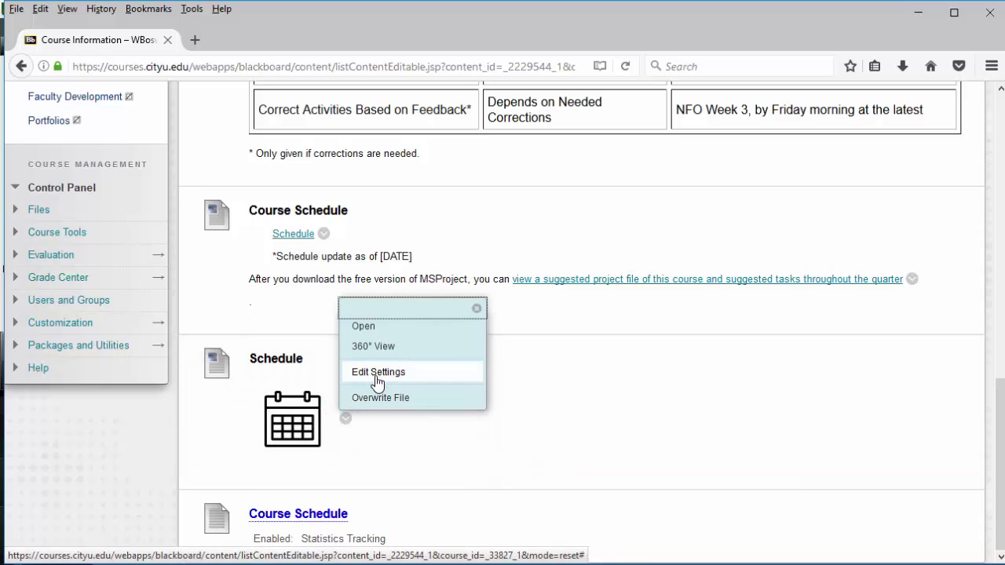
{"action": "left_click", "coordinate": [417, 419]}
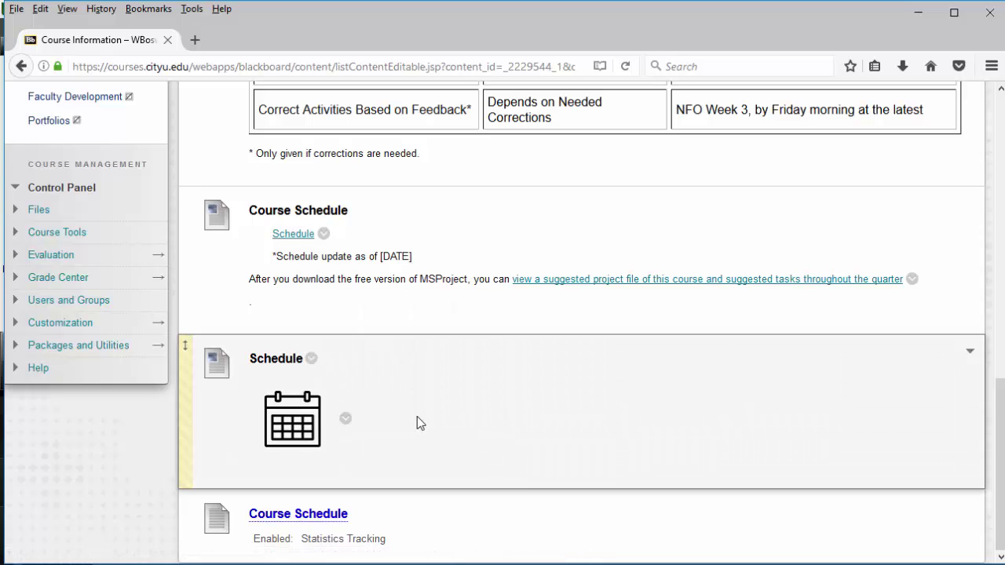
{"action": "left_click", "coordinate": [323, 235]}
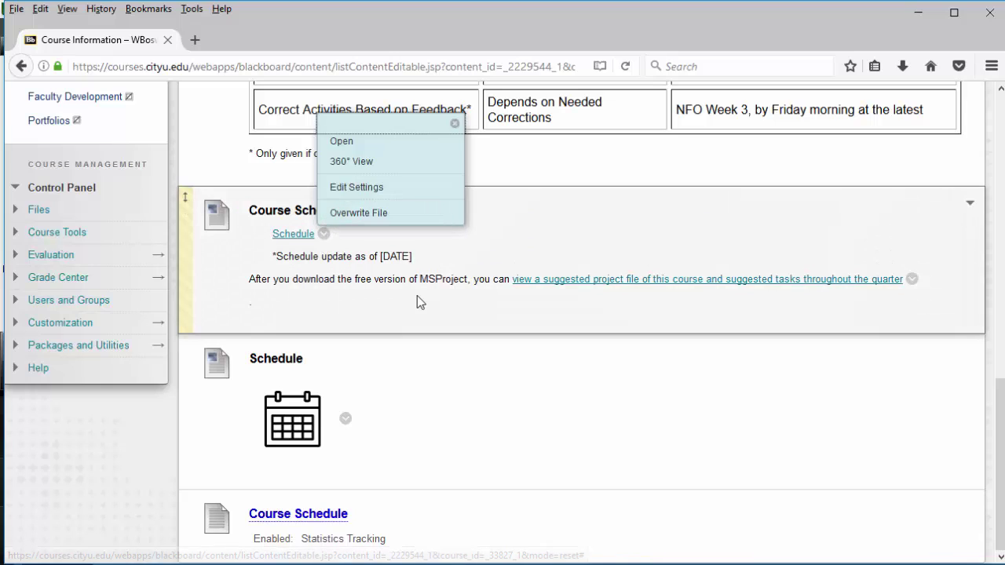
Overwrite the attached MBA500Schedule_2015.docx in the first Course Schedule item with PM401_Schedule.doc from the Downloads folder.
{"action": "scroll", "coordinate": [417, 296], "scroll_direction": "up", "scroll_amount": 8}
{"action": "scroll", "coordinate": [417, 295], "scroll_direction": "up", "scroll_amount": 3}
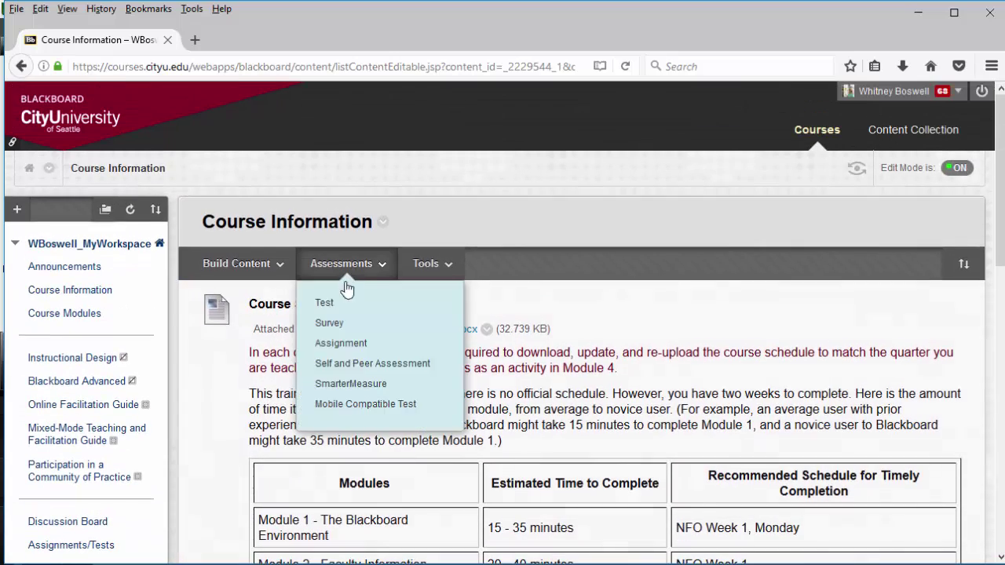
{"action": "left_click", "coordinate": [487, 330]}
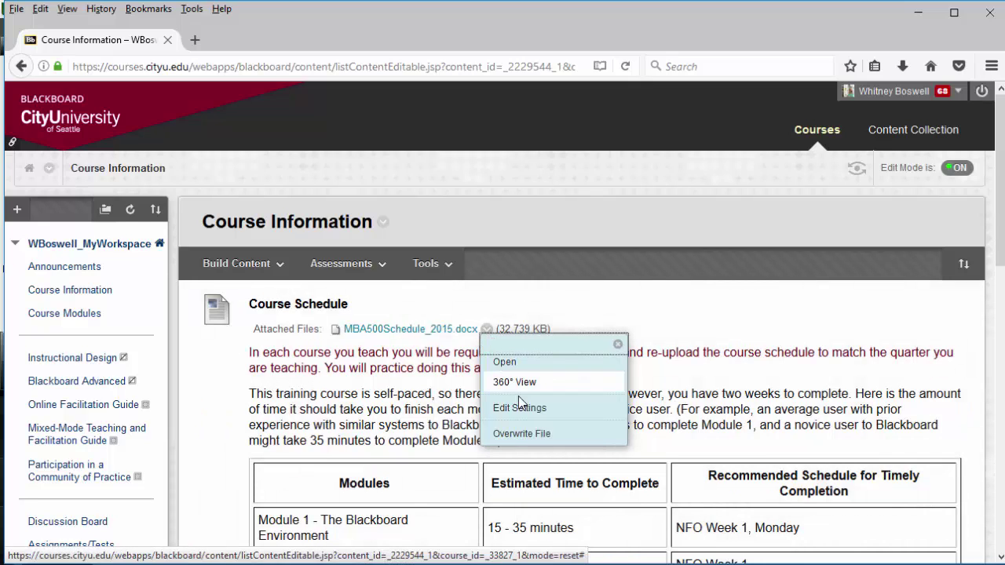
{"action": "left_click", "coordinate": [534, 438]}
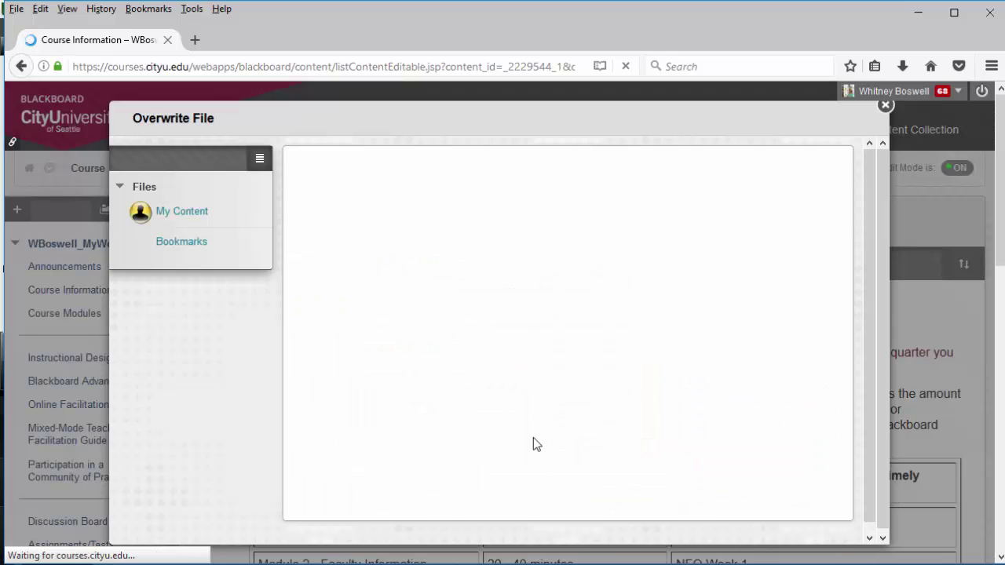
{"action": "left_click", "coordinate": [449, 312]}
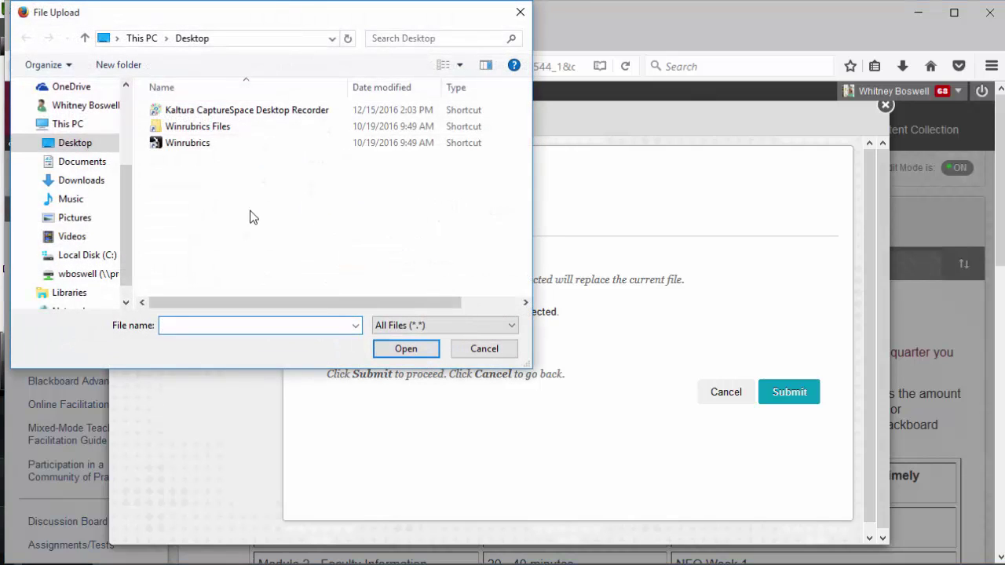
{"action": "left_click", "coordinate": [82, 179]}
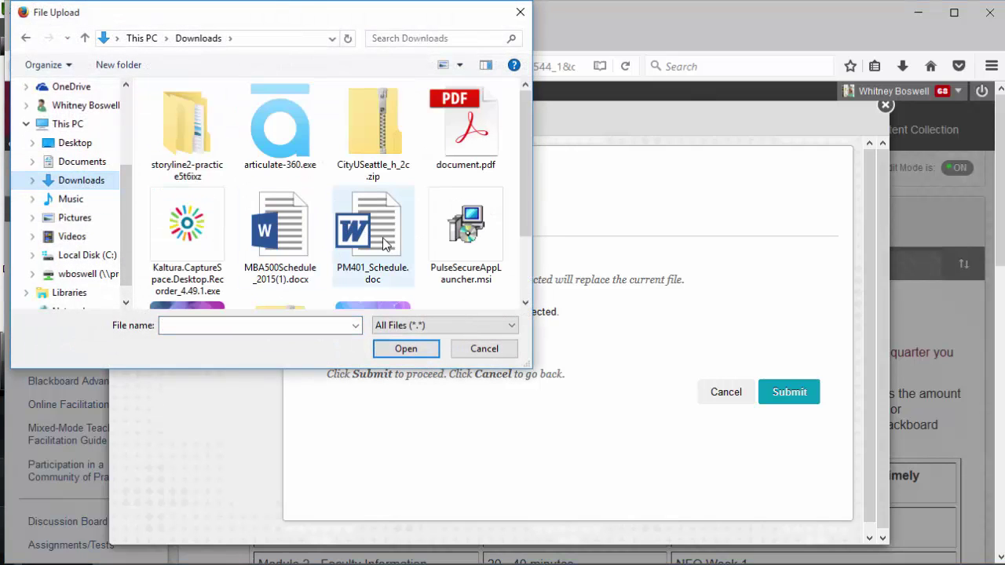
{"action": "scroll", "coordinate": [310, 256], "scroll_direction": "down", "scroll_amount": 2}
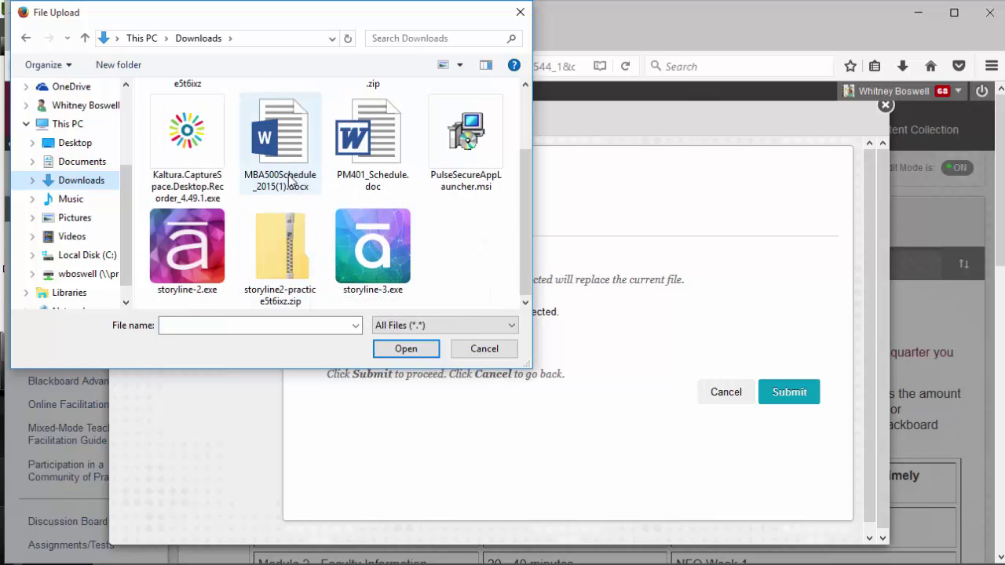
{"action": "left_click", "coordinate": [382, 160]}
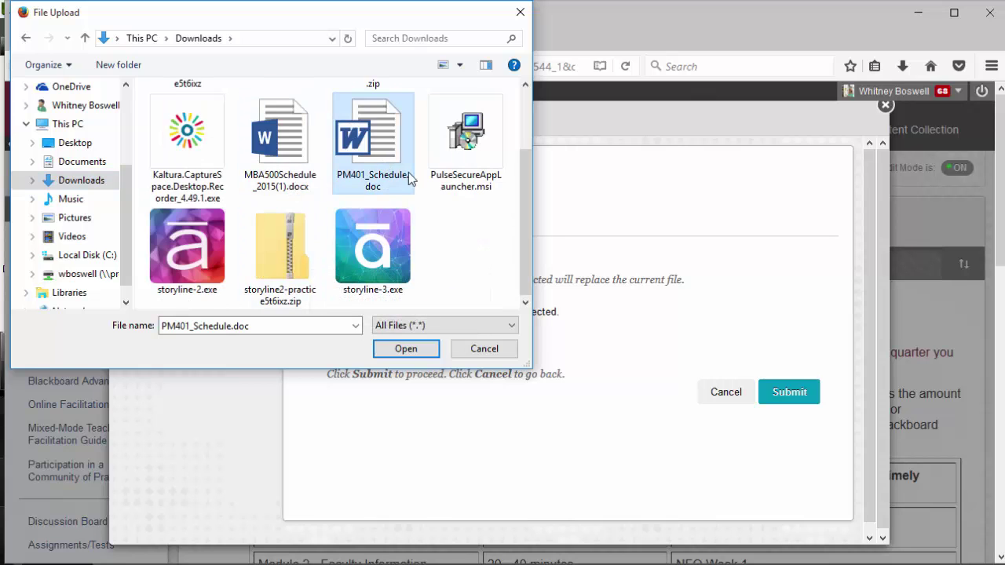
{"action": "left_click", "coordinate": [407, 350]}
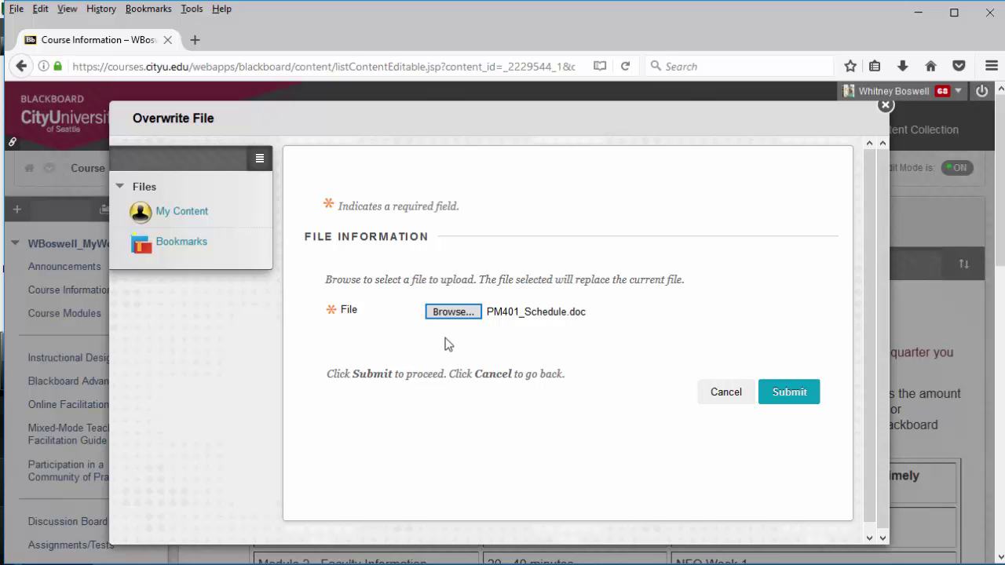
{"action": "left_click", "coordinate": [785, 393]}
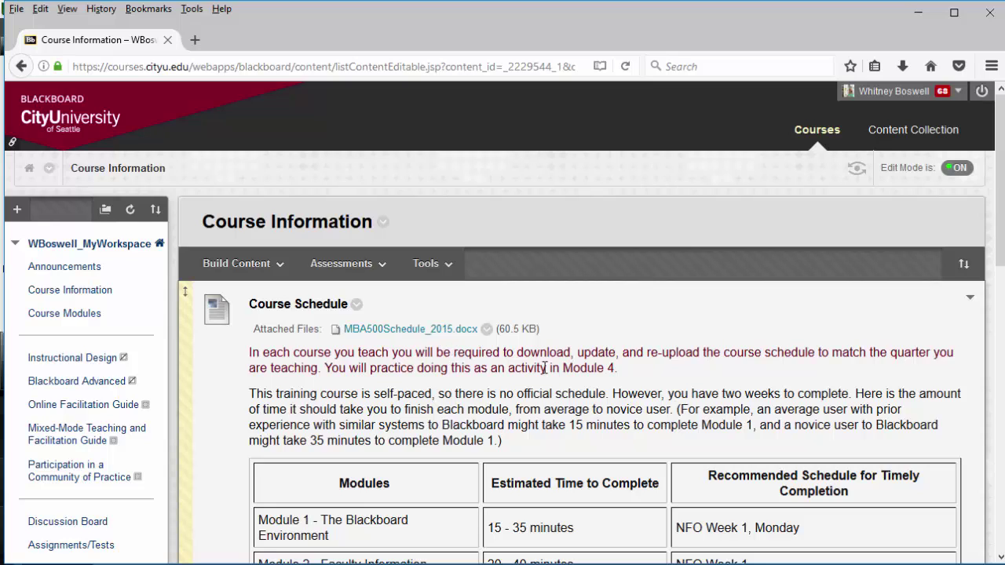
{"action": "scroll", "coordinate": [508, 365], "scroll_direction": "down", "scroll_amount": 10}
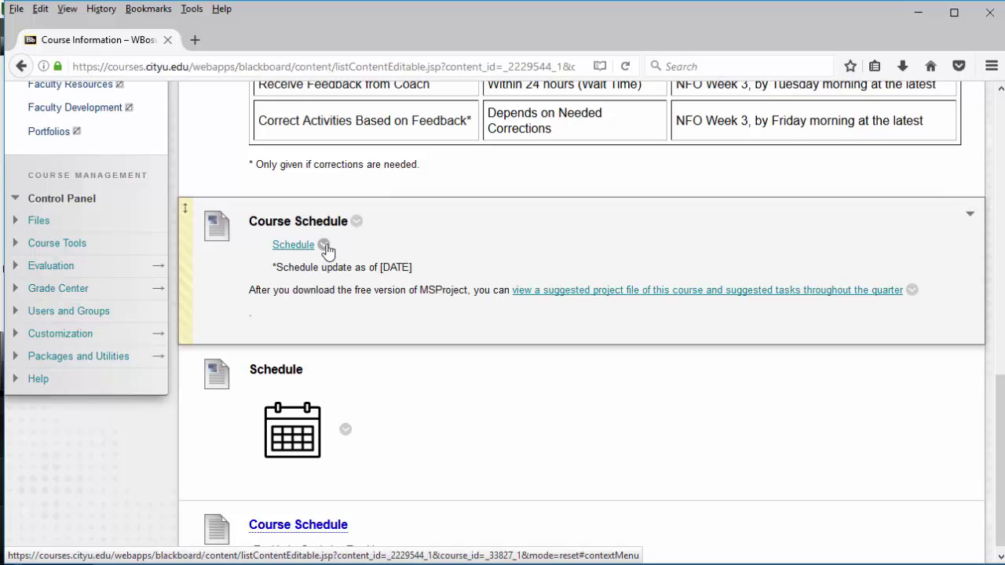
{"action": "left_click", "coordinate": [323, 245]}
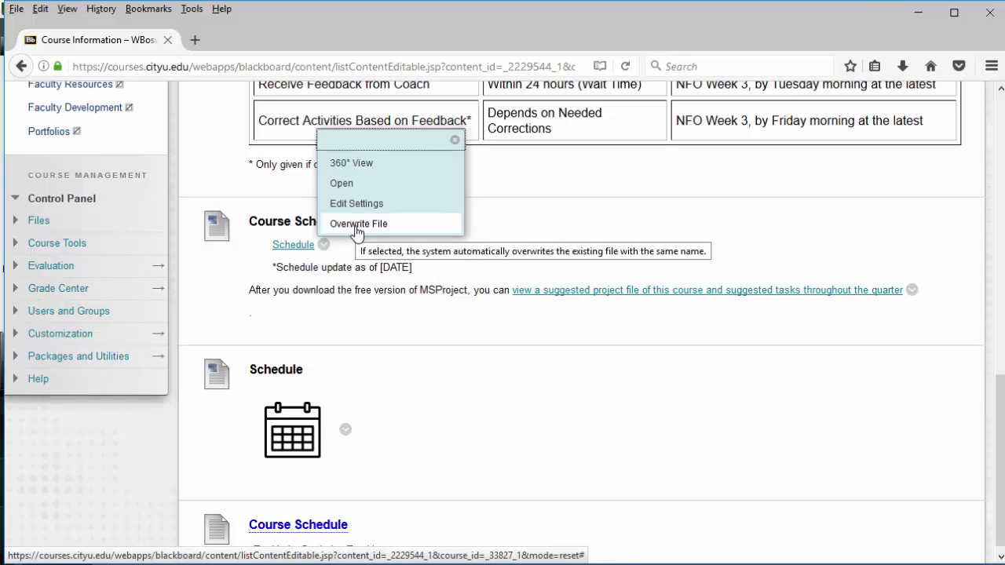
{"action": "left_click", "coordinate": [365, 259]}
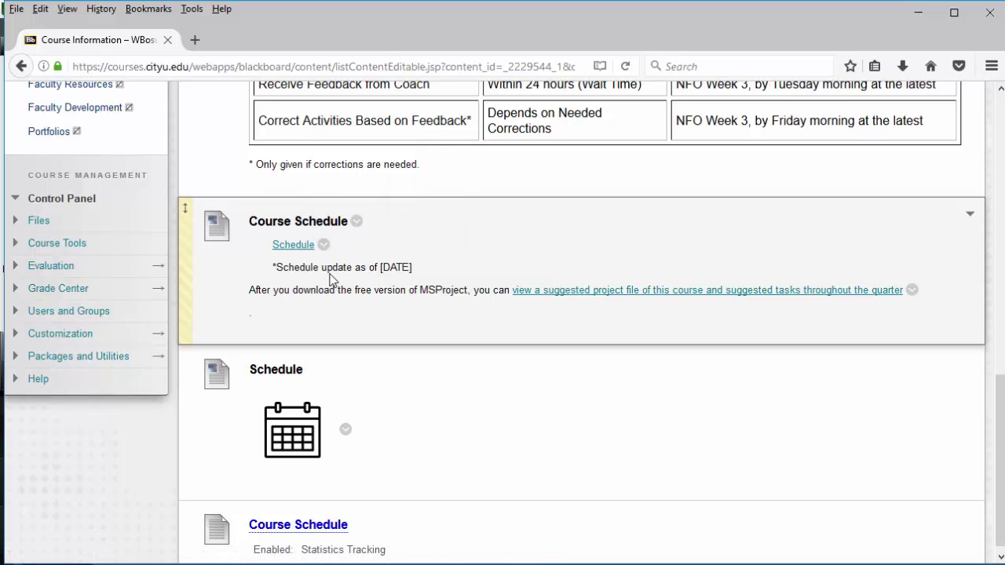
{"action": "left_click_drag", "start_coordinate": [328, 273], "coordinate": [430, 275]}
{"action": "left_click", "coordinate": [425, 267]}
Edit the linked Course Schedule file item at the end of the page and detach its current file, CouseSchedule_Placeholder.docx.
{"action": "scroll", "coordinate": [451, 345], "scroll_direction": "down", "scroll_amount": 1}
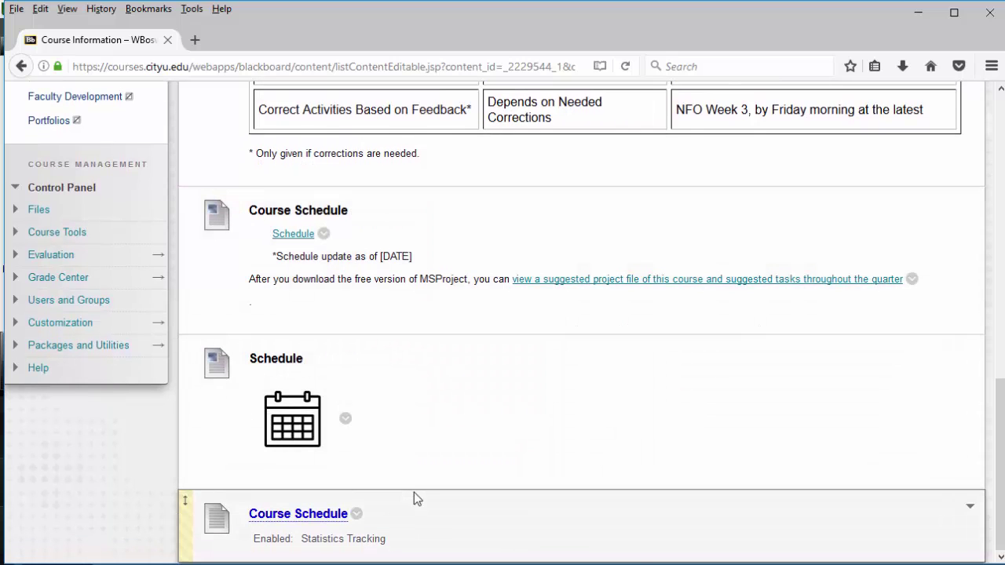
{"action": "left_click", "coordinate": [357, 515]}
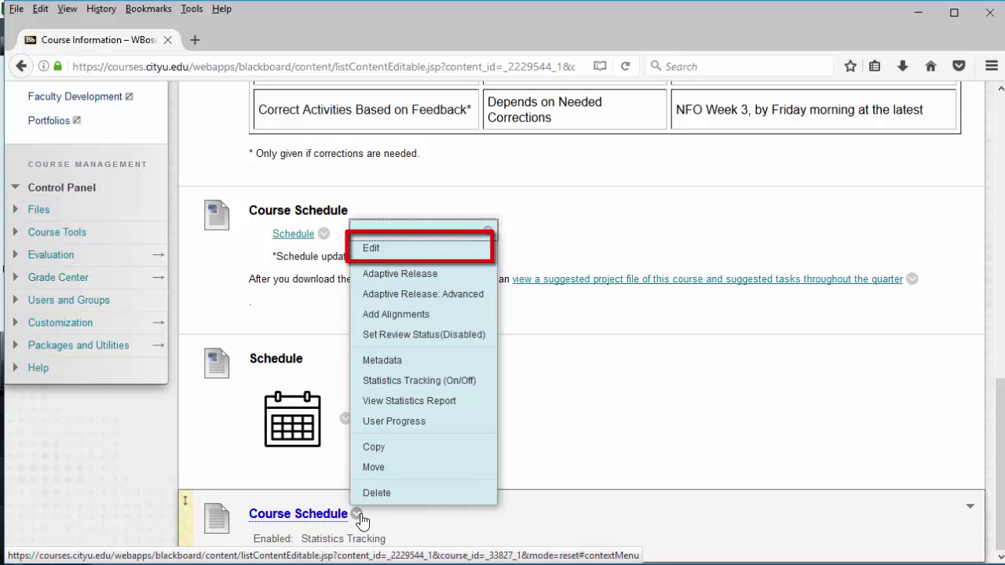
{"action": "left_click", "coordinate": [383, 253]}
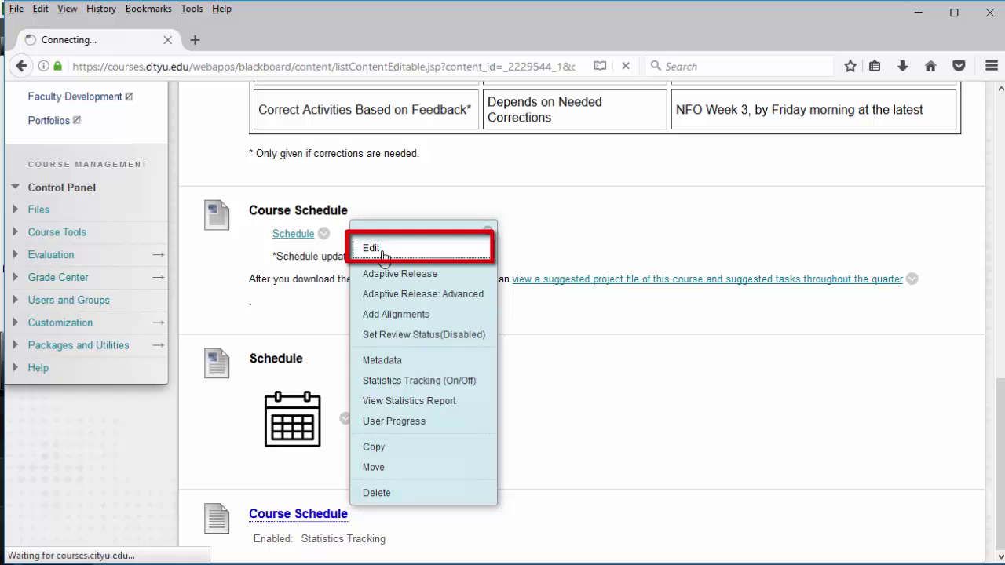
{"action": "scroll", "coordinate": [517, 323], "scroll_direction": "down", "scroll_amount": 3}
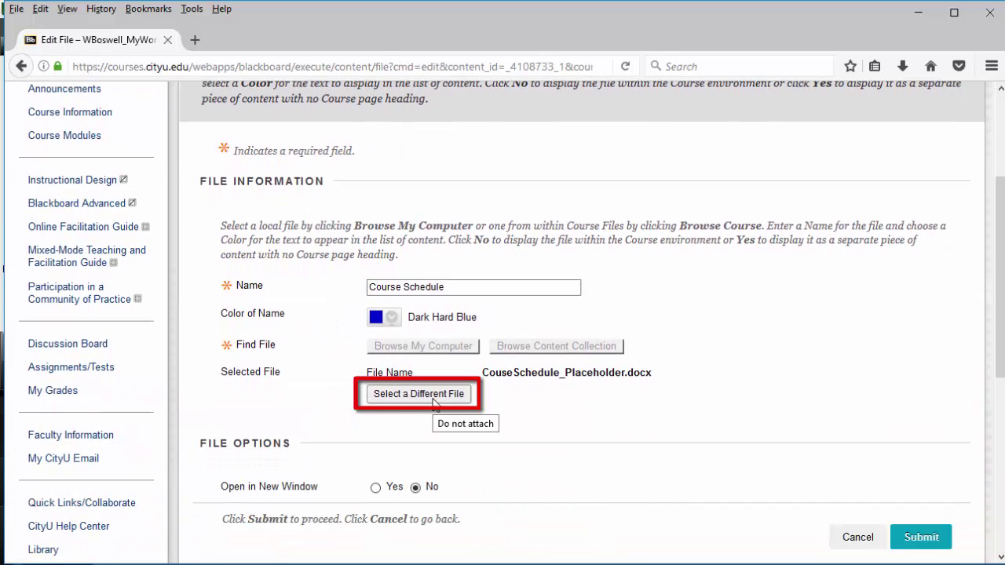
{"action": "left_click", "coordinate": [433, 396]}
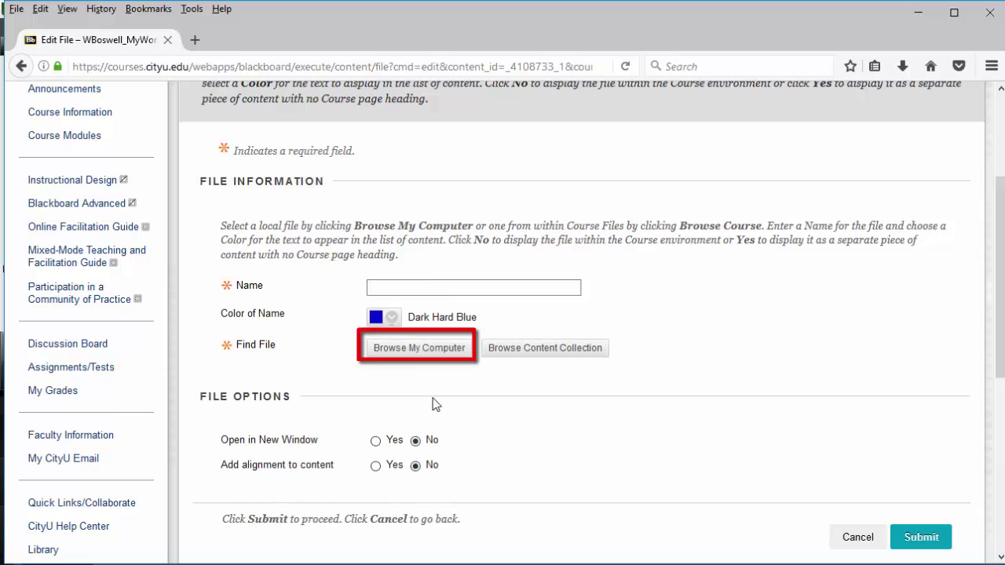
Select PM401_Schedule.doc from the Downloads folder as the item's new file and try to submit the change.
{"action": "left_click", "coordinate": [430, 352]}
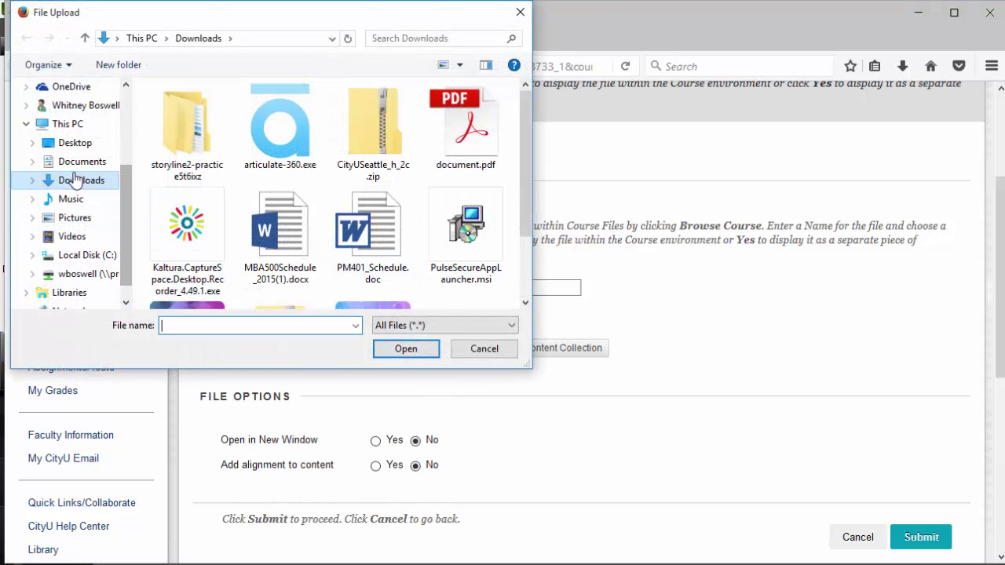
{"action": "double_click", "coordinate": [389, 236]}
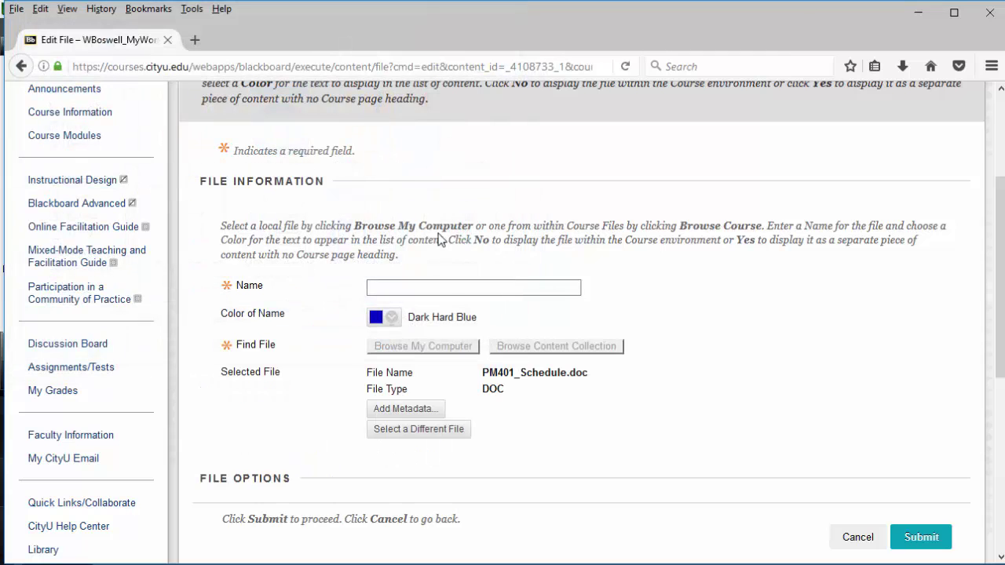
{"action": "scroll", "coordinate": [683, 328], "scroll_direction": "down", "scroll_amount": 3}
{"action": "scroll", "coordinate": [683, 335], "scroll_direction": "down", "scroll_amount": 2}
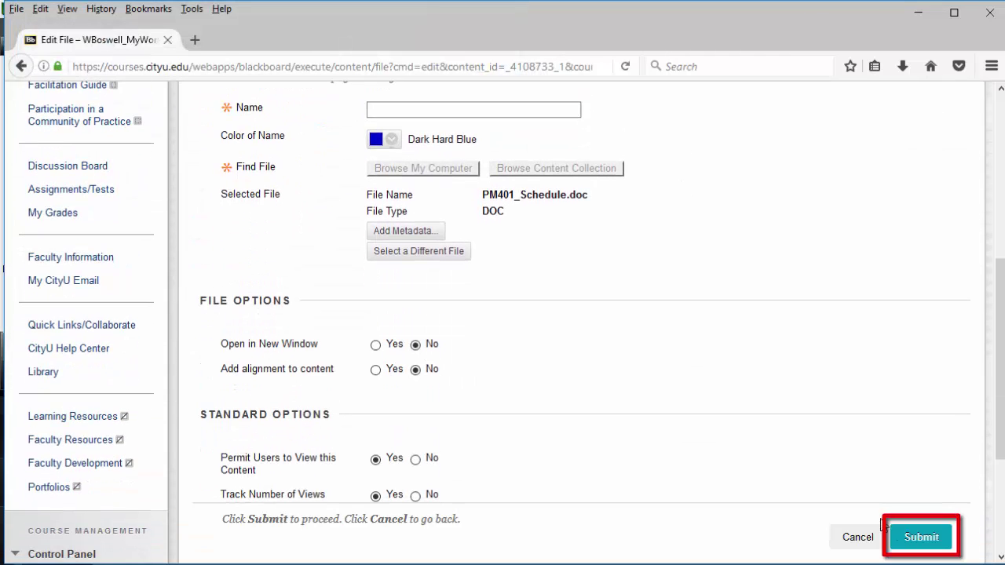
{"action": "left_click", "coordinate": [920, 539]}
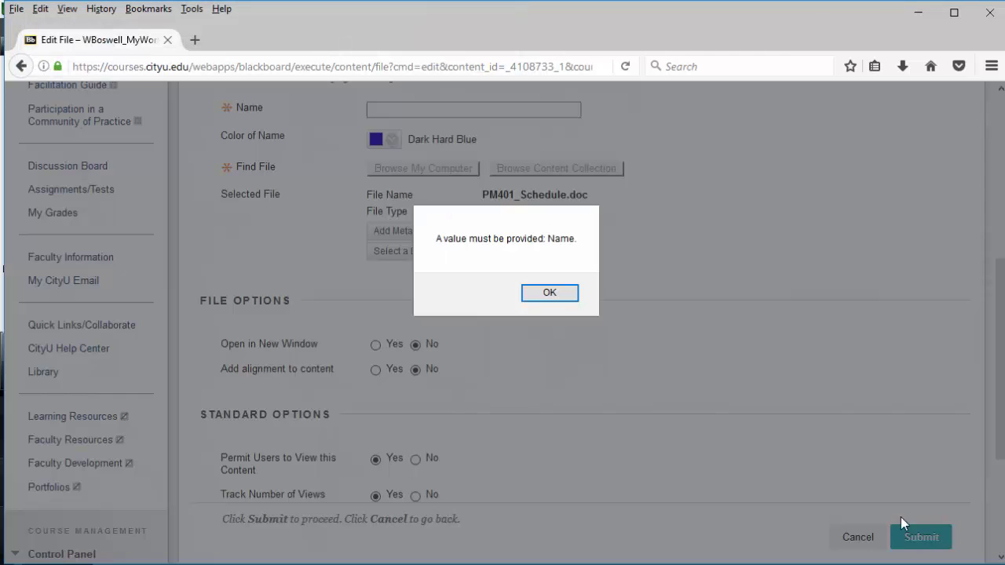
Name the file item Schedule and submit it.
{"action": "left_click", "coordinate": [566, 294]}
{"action": "left_click", "coordinate": [472, 283]}
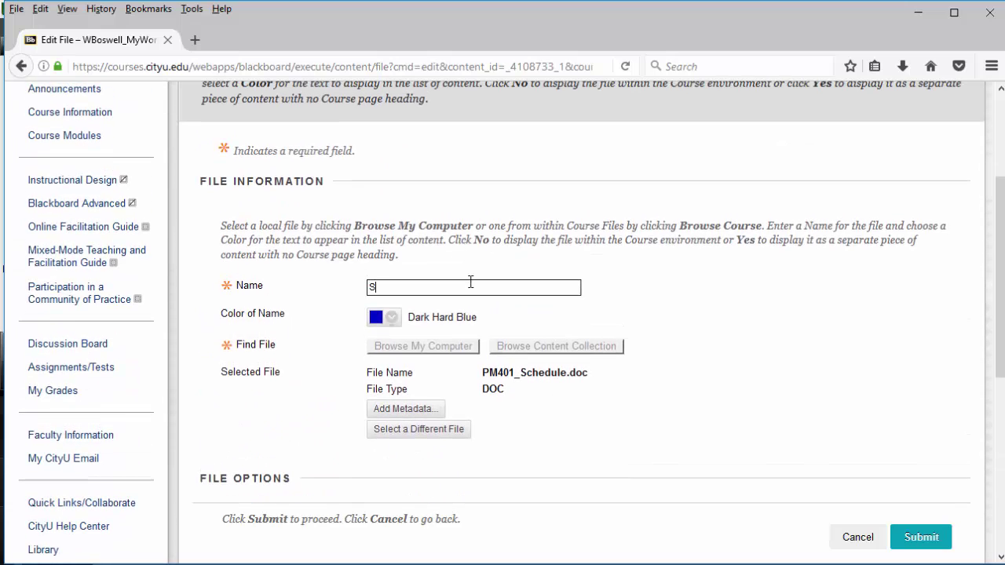
{"action": "left_click", "coordinate": [607, 390]}
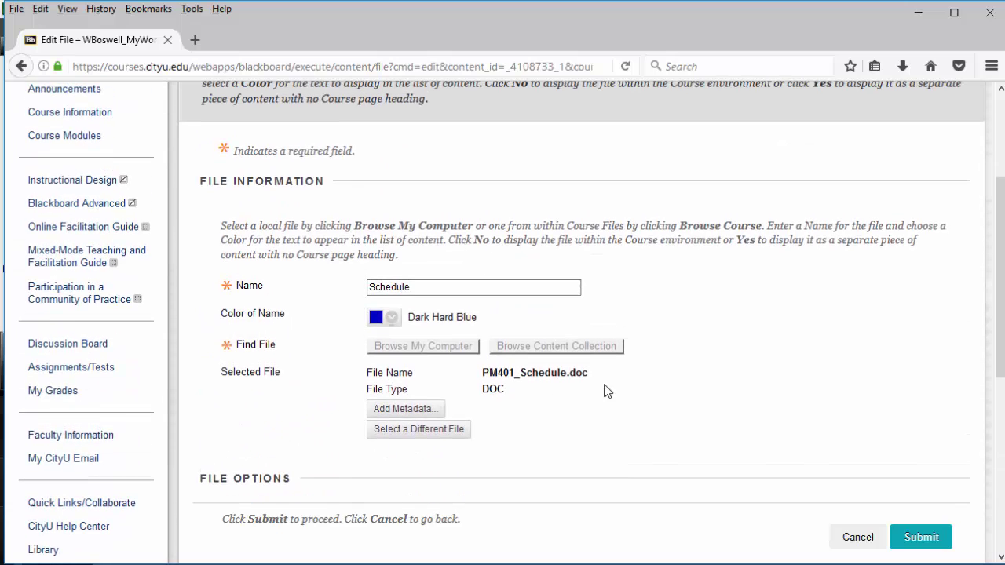
{"action": "left_click", "coordinate": [932, 544]}
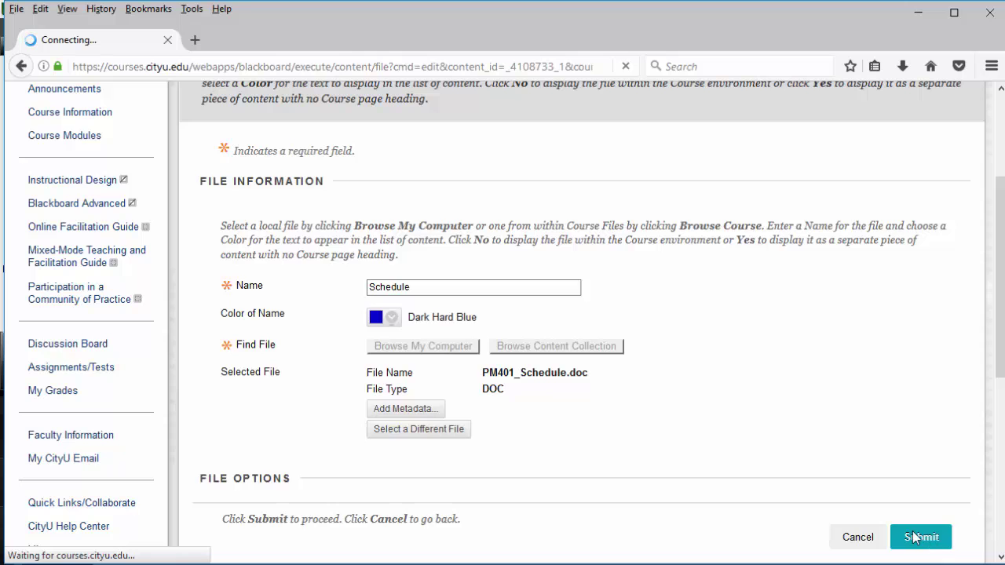
Edit the first Course Schedule item on the Course Information page and mark its attached MBA500Schedule_2015(1).docx for removal.
{"action": "scroll", "coordinate": [668, 390], "scroll_direction": "down", "scroll_amount": 10}
{"action": "scroll", "coordinate": [668, 390], "scroll_direction": "down", "scroll_amount": 3}
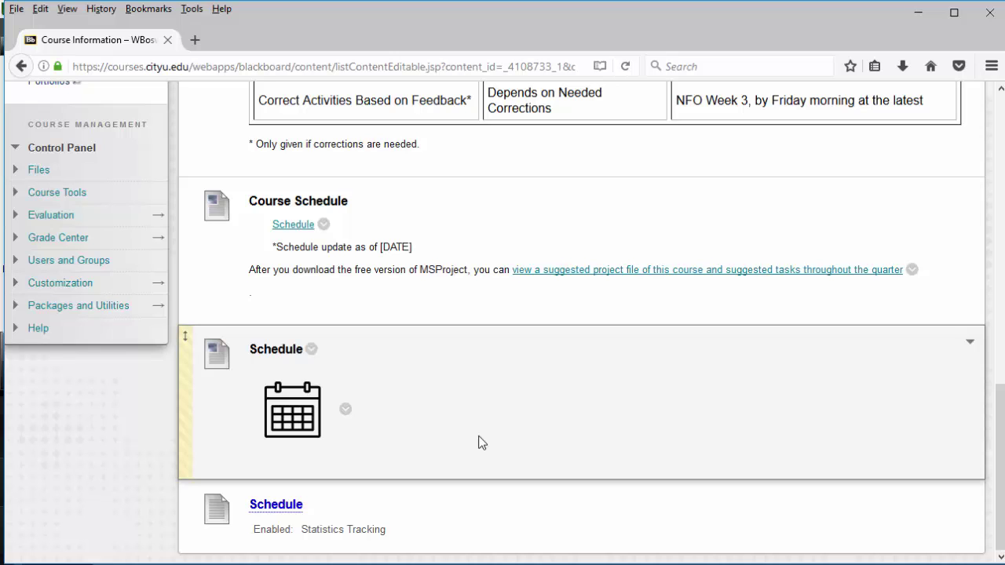
{"action": "scroll", "coordinate": [479, 440], "scroll_direction": "up", "scroll_amount": 2}
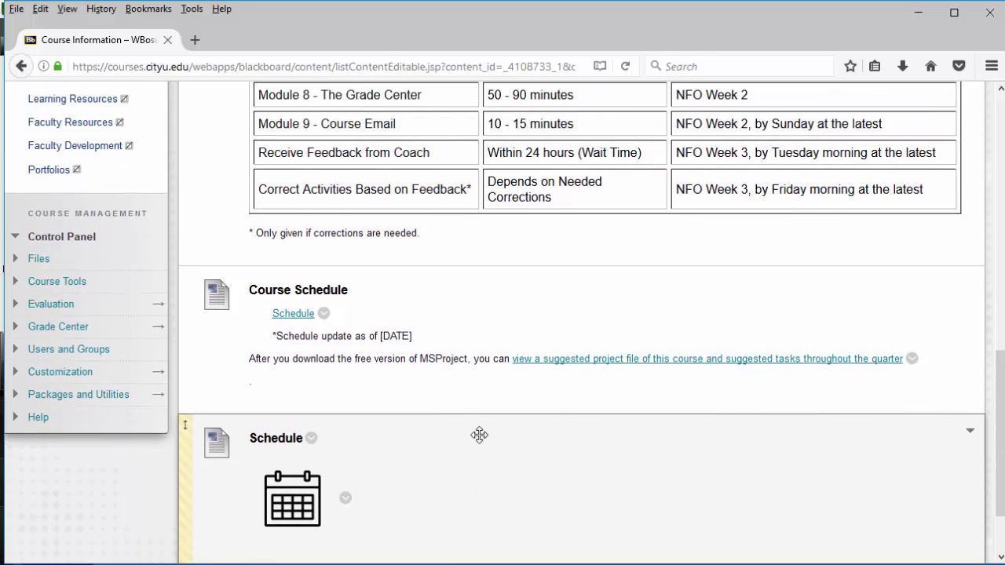
{"action": "scroll", "coordinate": [478, 433], "scroll_direction": "down", "scroll_amount": 2}
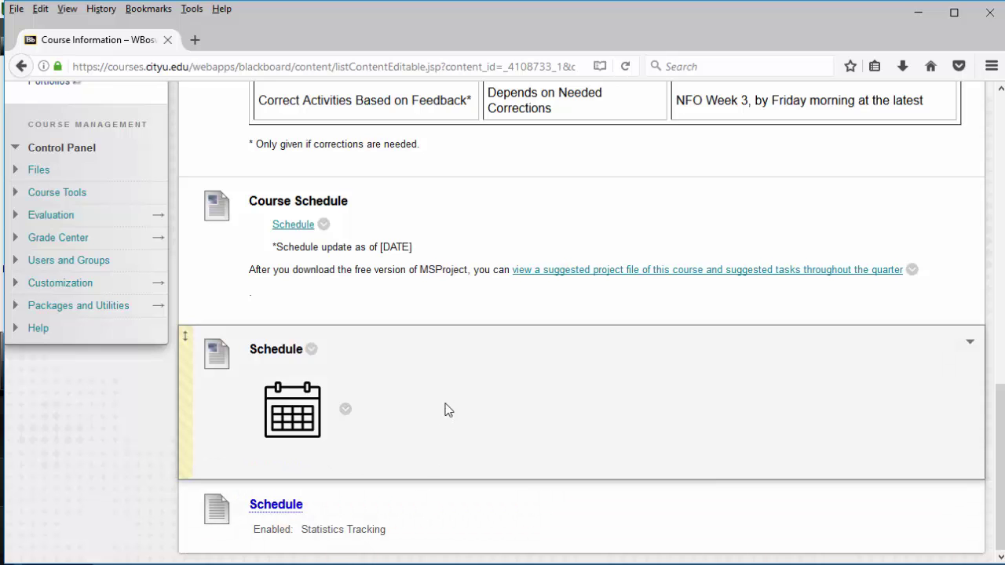
{"action": "scroll", "coordinate": [444, 422], "scroll_direction": "up", "scroll_amount": 6}
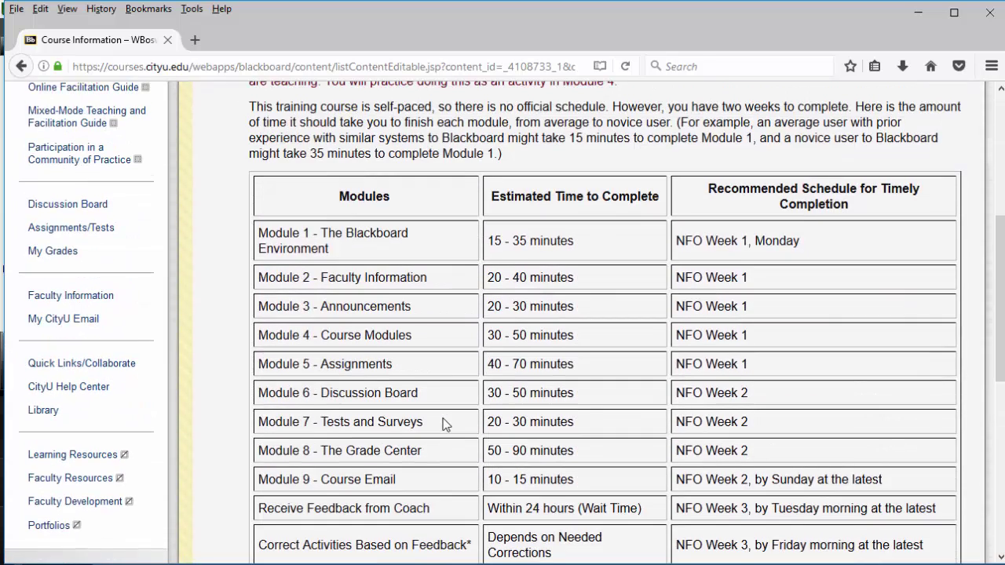
{"action": "scroll", "coordinate": [443, 424], "scroll_direction": "up", "scroll_amount": 4}
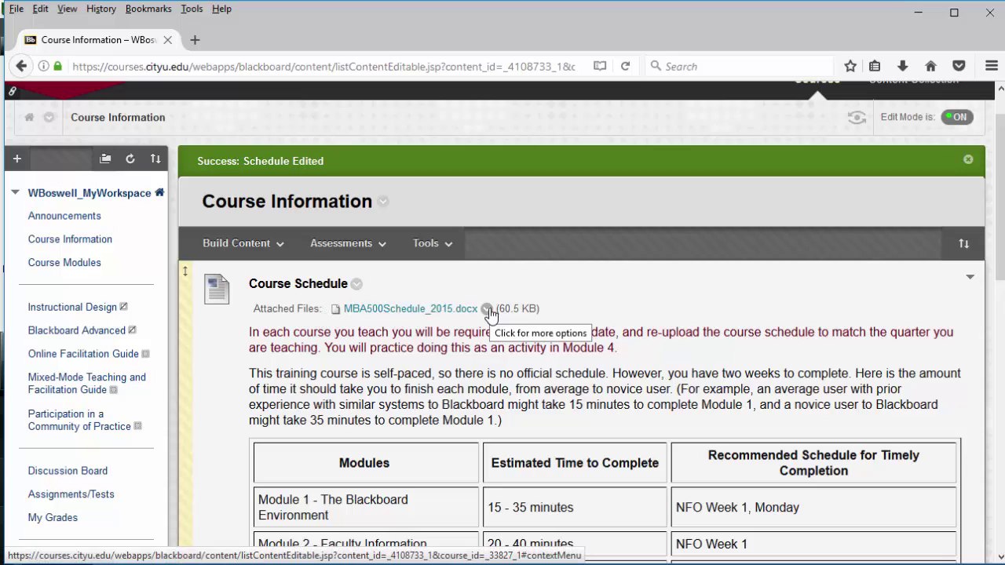
{"action": "left_click", "coordinate": [487, 310]}
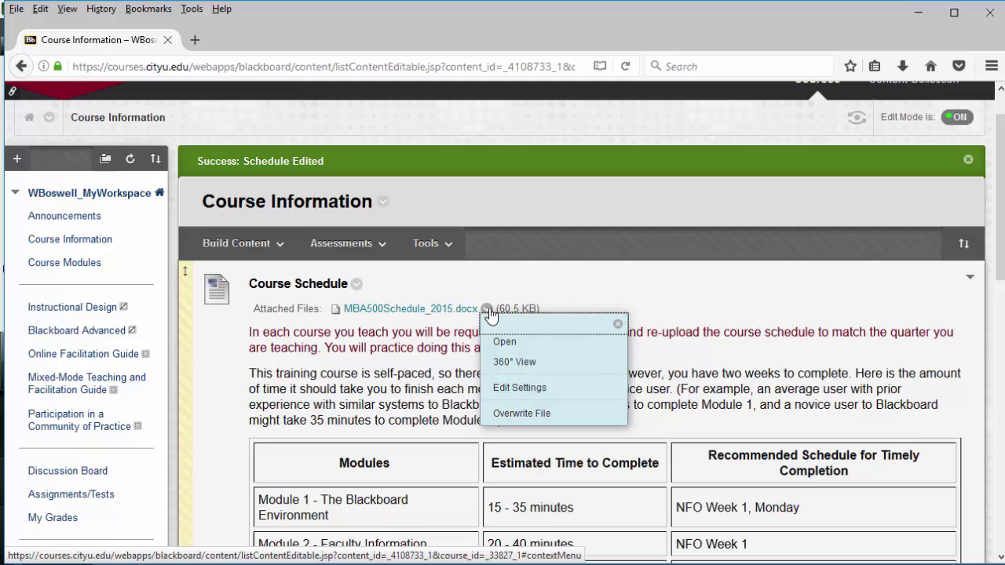
{"action": "left_click", "coordinate": [357, 284]}
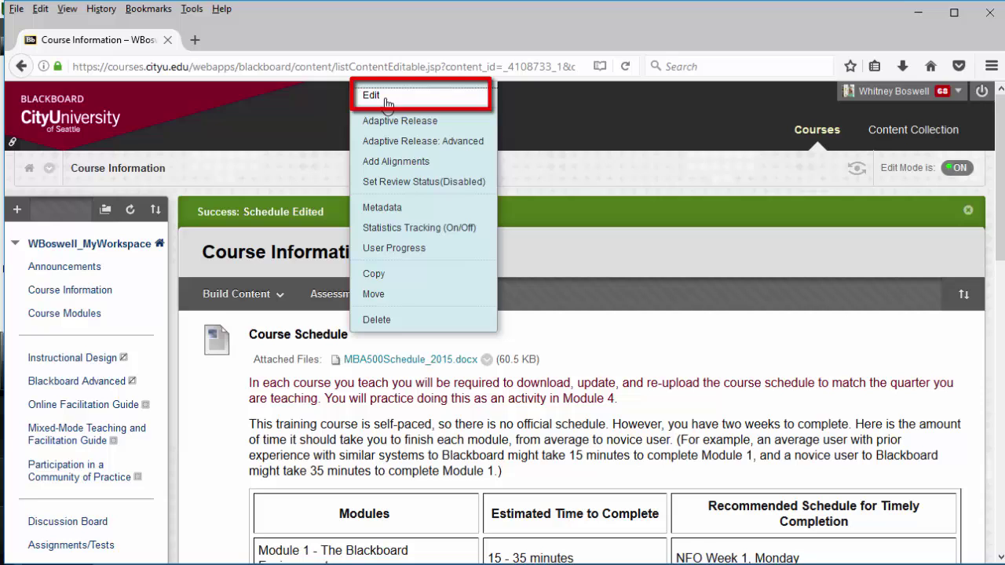
{"action": "left_click", "coordinate": [386, 101]}
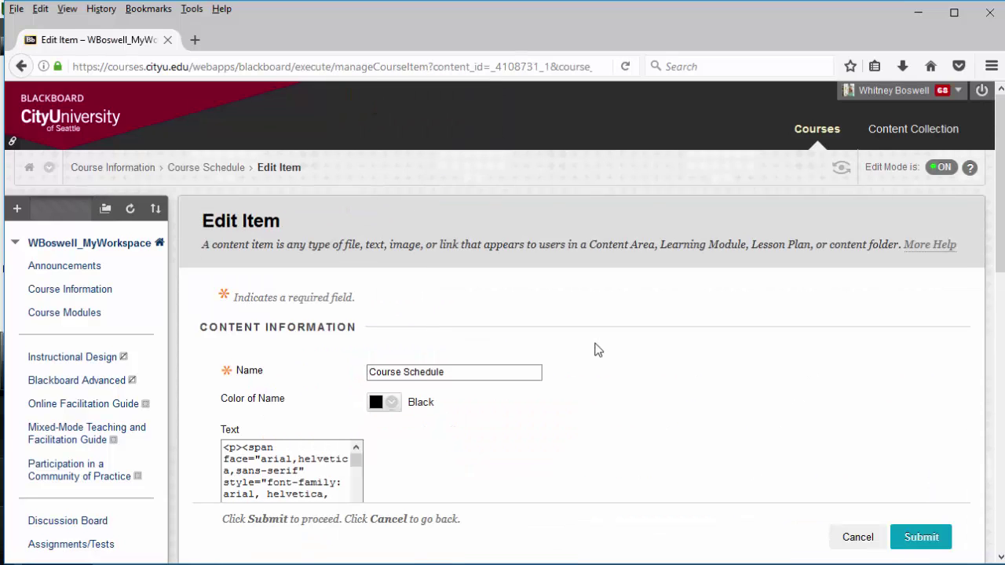
{"action": "scroll", "coordinate": [594, 347], "scroll_direction": "down", "scroll_amount": 10}
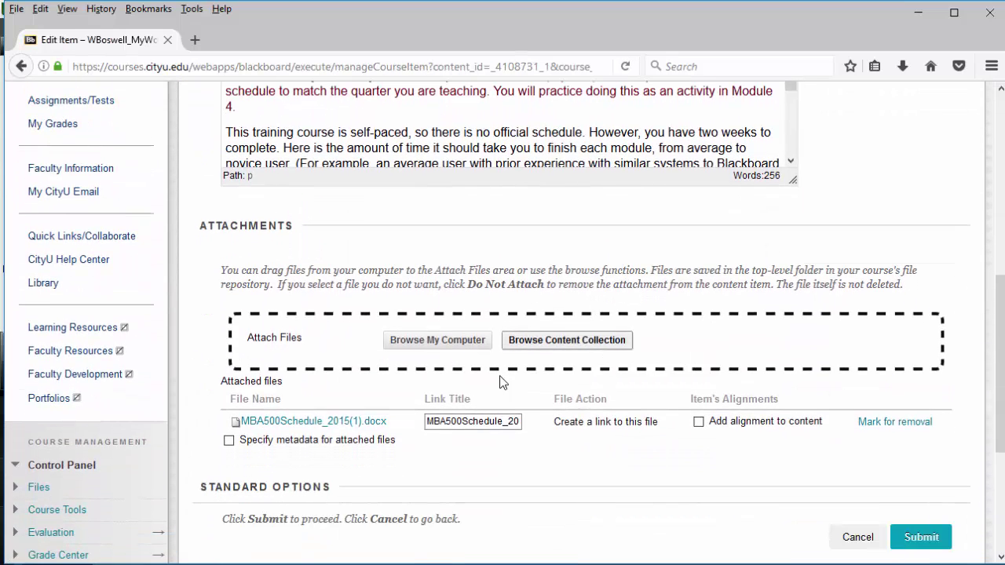
{"action": "left_click", "coordinate": [896, 425]}
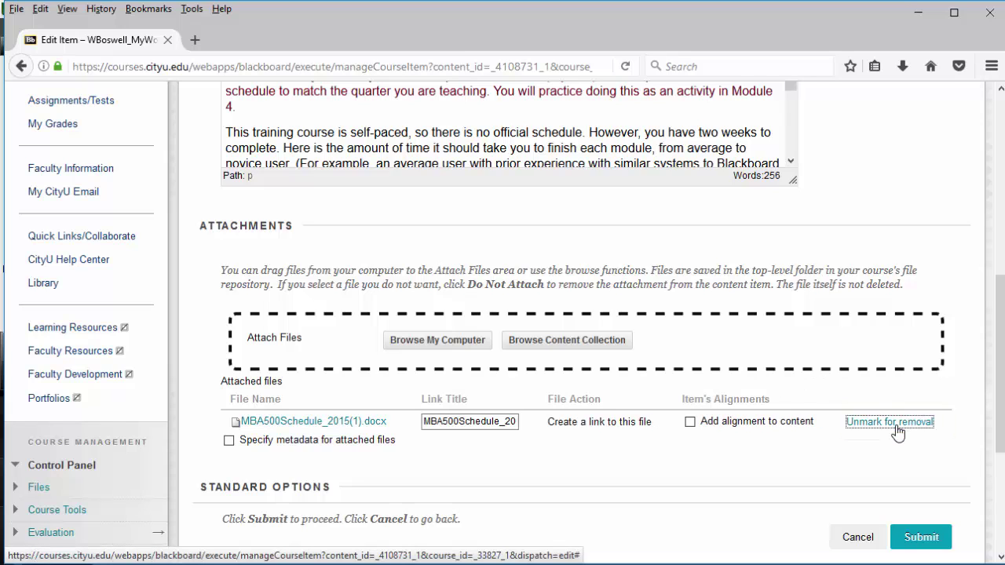
Attach PM401_Schedule.doc from the Downloads folder to the Course Schedule item and submit it.
{"action": "left_click", "coordinate": [432, 344]}
{"action": "double_click", "coordinate": [393, 248]}
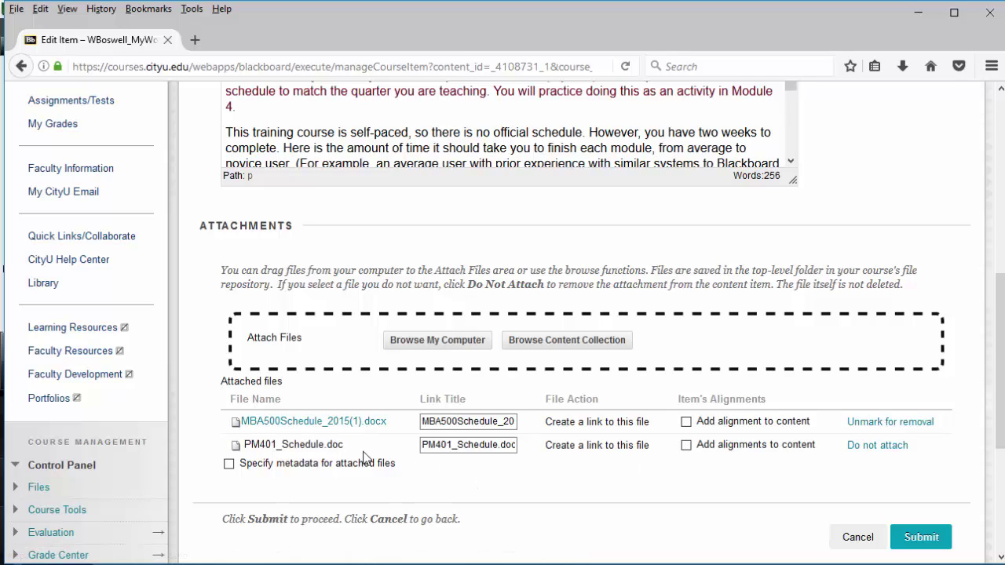
{"action": "left_click", "coordinate": [920, 539]}
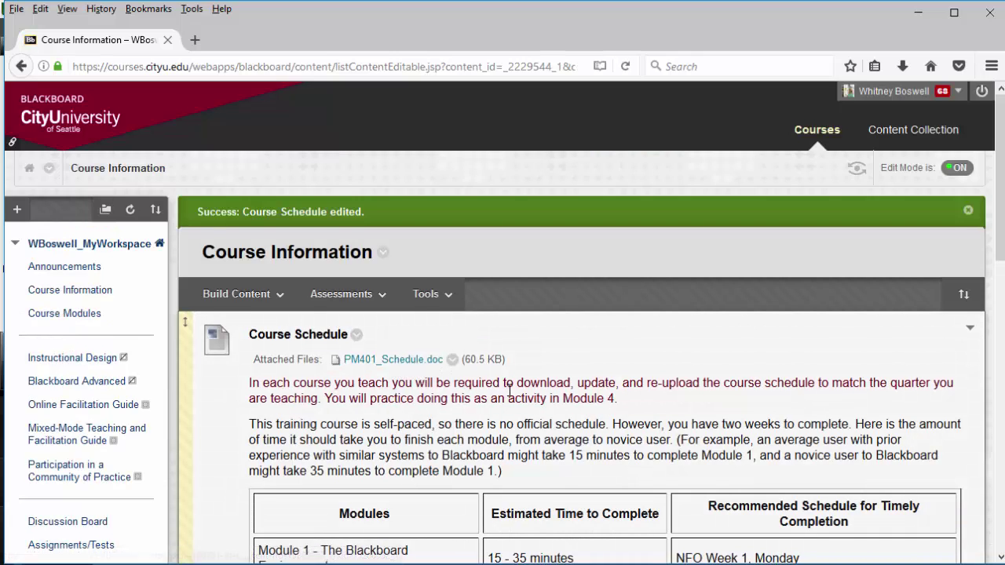
Edit the second Course Schedule item, below the module table, and open the link settings of its Schedule text.
{"action": "scroll", "coordinate": [509, 392], "scroll_direction": "down", "scroll_amount": 5}
{"action": "scroll", "coordinate": [509, 392], "scroll_direction": "down", "scroll_amount": 4}
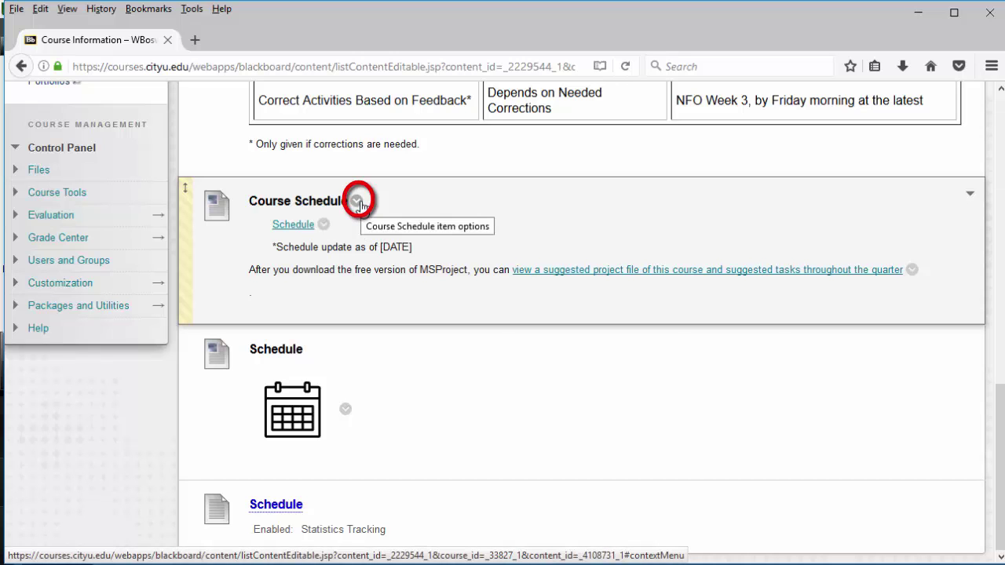
{"action": "left_click", "coordinate": [358, 202]}
{"action": "left_click", "coordinate": [403, 105]}
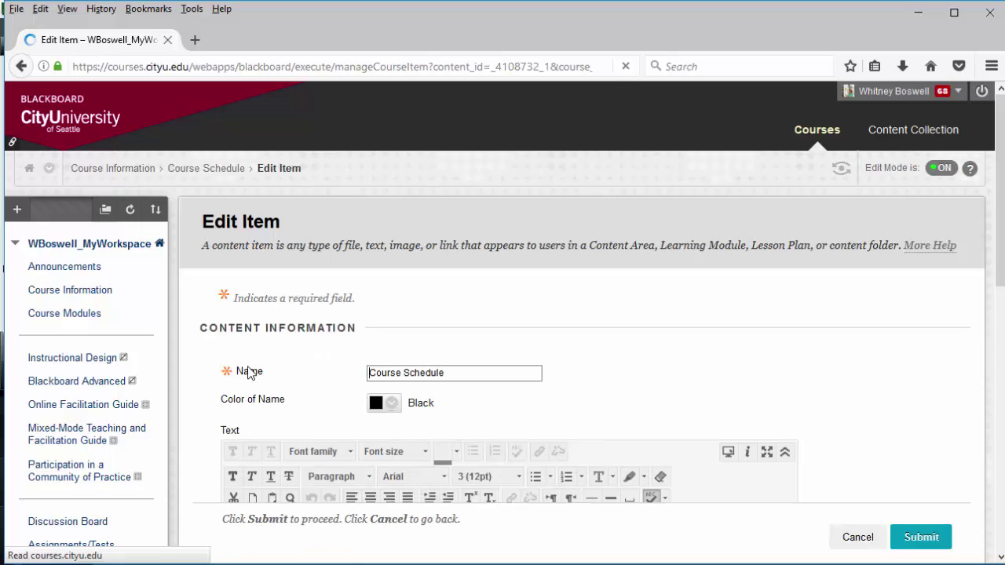
{"action": "scroll", "coordinate": [309, 287], "scroll_direction": "down", "scroll_amount": 5}
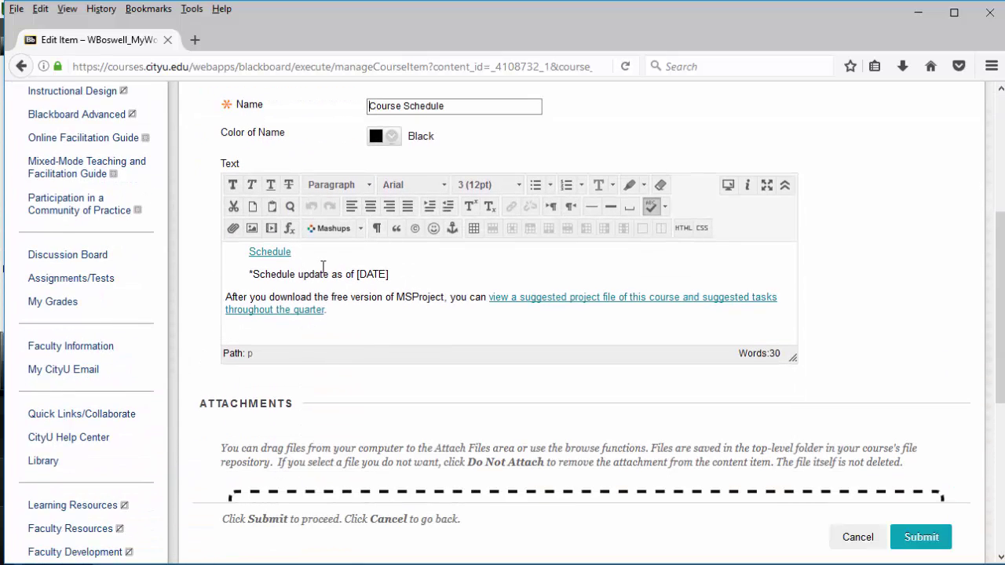
{"action": "left_click", "coordinate": [291, 252]}
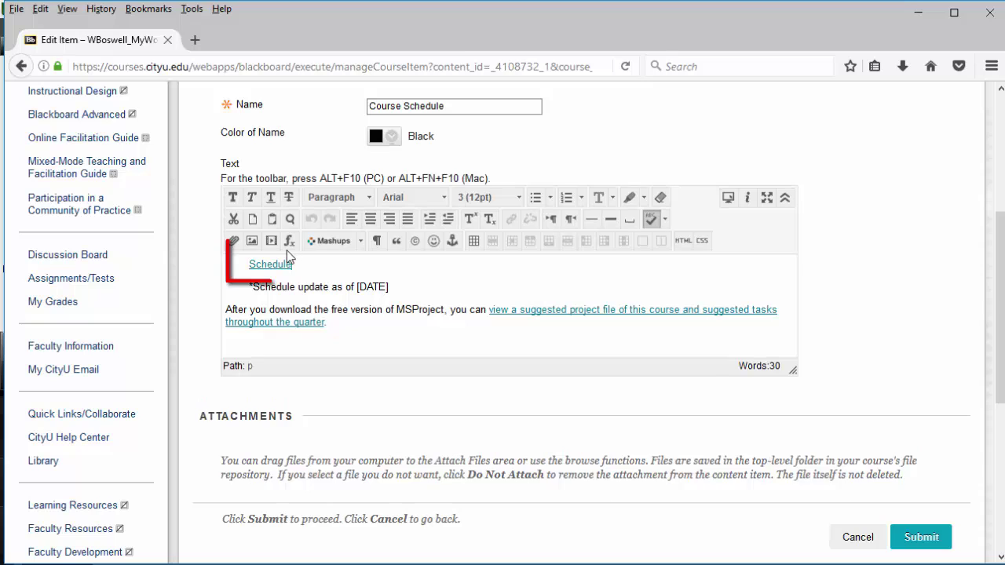
{"action": "left_click_drag", "start_coordinate": [289, 264], "coordinate": [244, 264]}
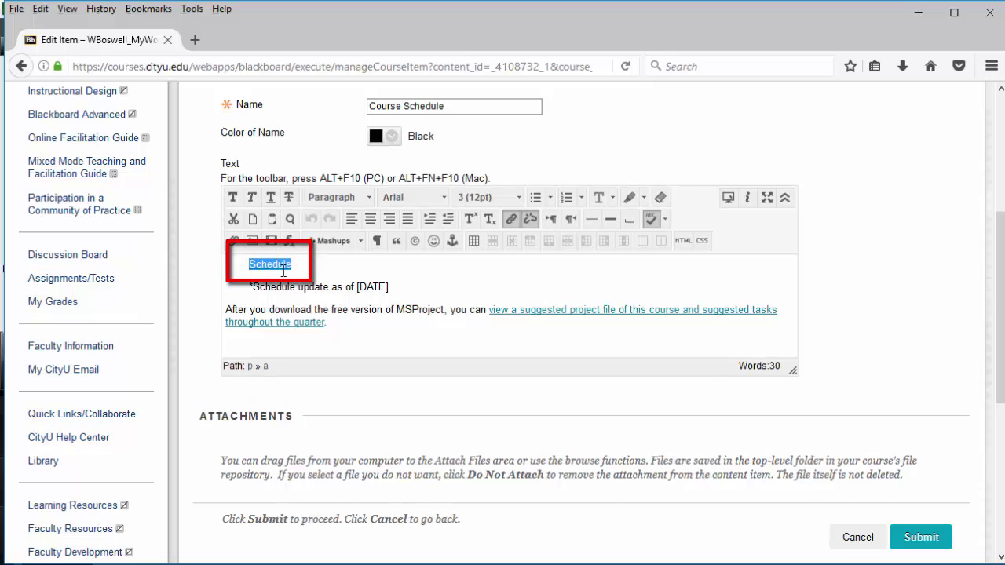
{"action": "left_click", "coordinate": [509, 219]}
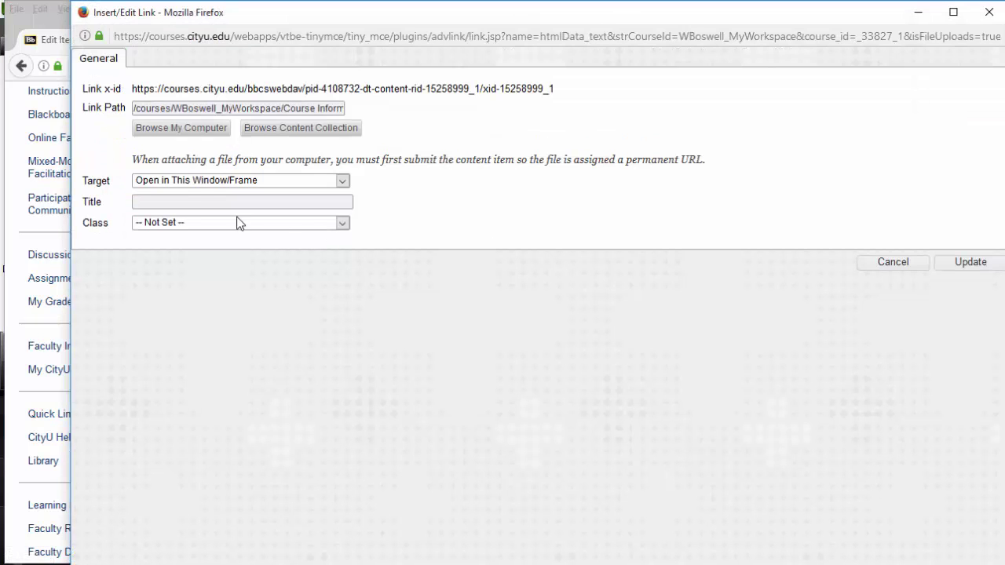
Link the Schedule text to PM401_Schedule.doc from the Downloads folder, update the link and submit the item.
{"action": "left_click", "coordinate": [165, 128]}
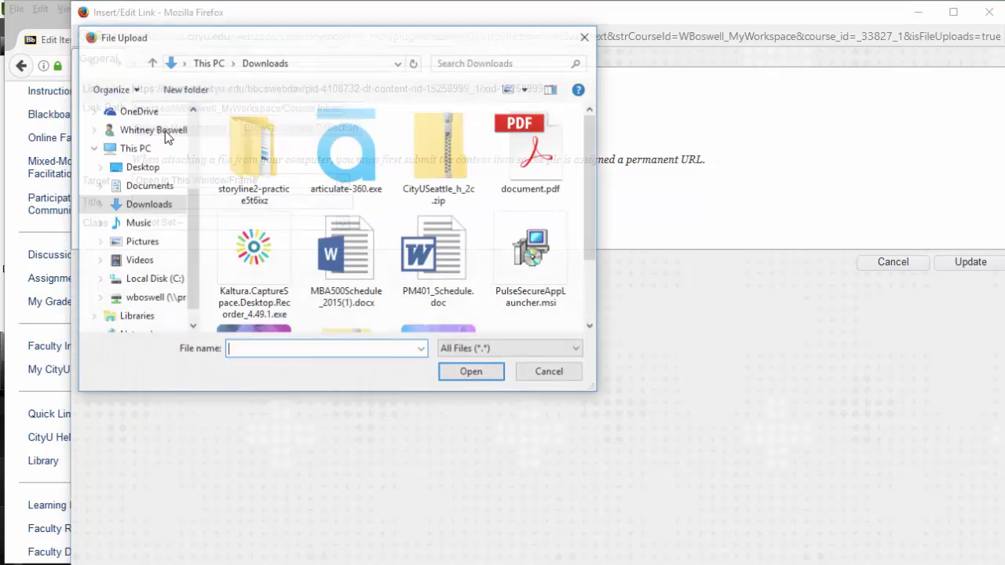
{"action": "double_click", "coordinate": [428, 258]}
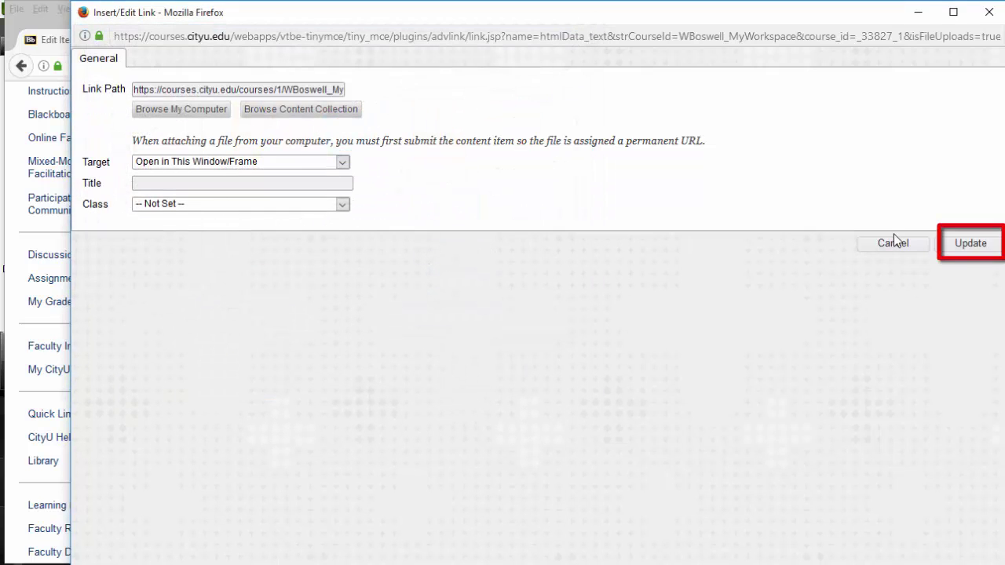
{"action": "left_click", "coordinate": [951, 243]}
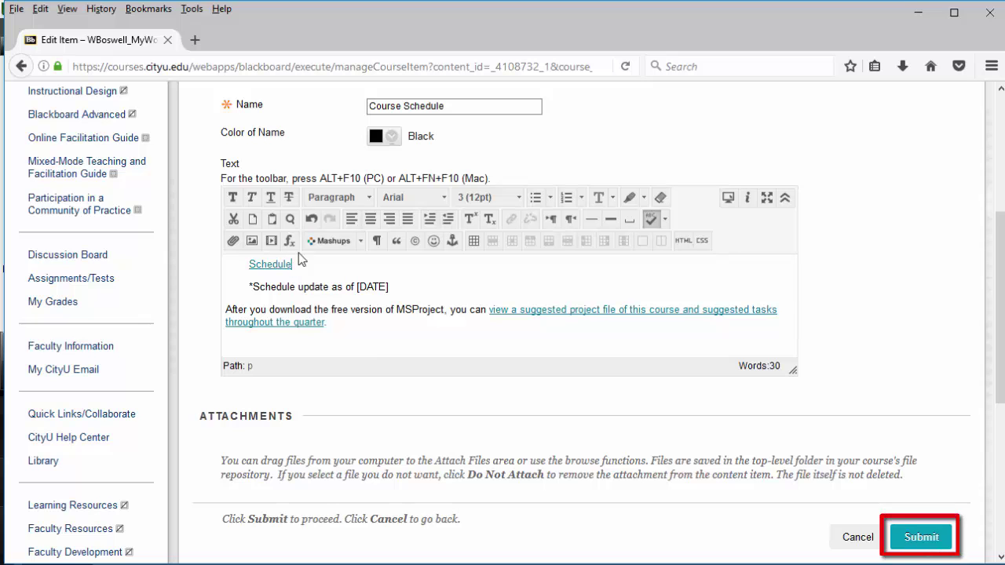
{"action": "left_click", "coordinate": [923, 539]}
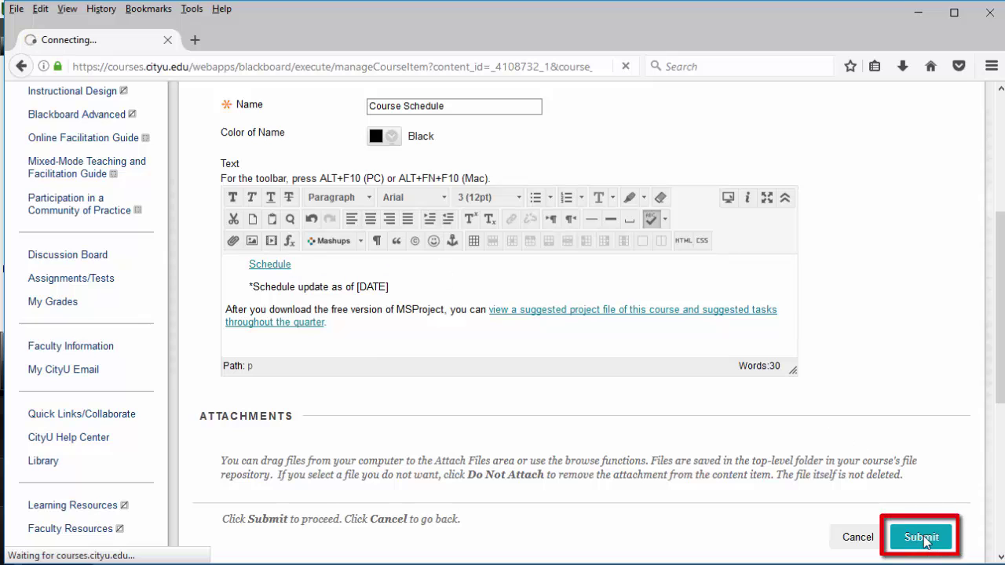
Edit the Schedule item that holds the calendar image and open the link settings of that image.
{"action": "scroll", "coordinate": [856, 454], "scroll_direction": "down", "scroll_amount": 8}
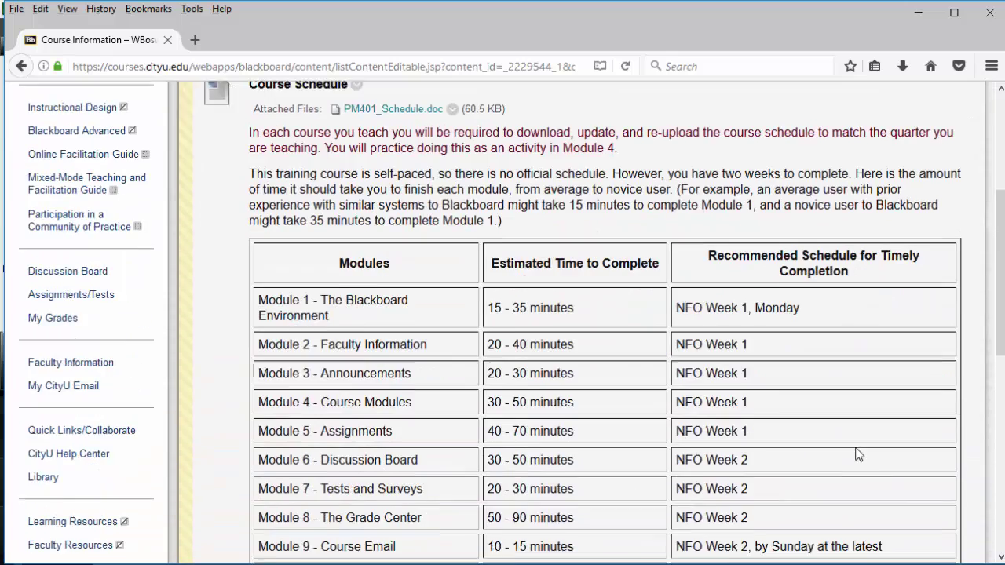
{"action": "scroll", "coordinate": [858, 454], "scroll_direction": "down", "scroll_amount": 3}
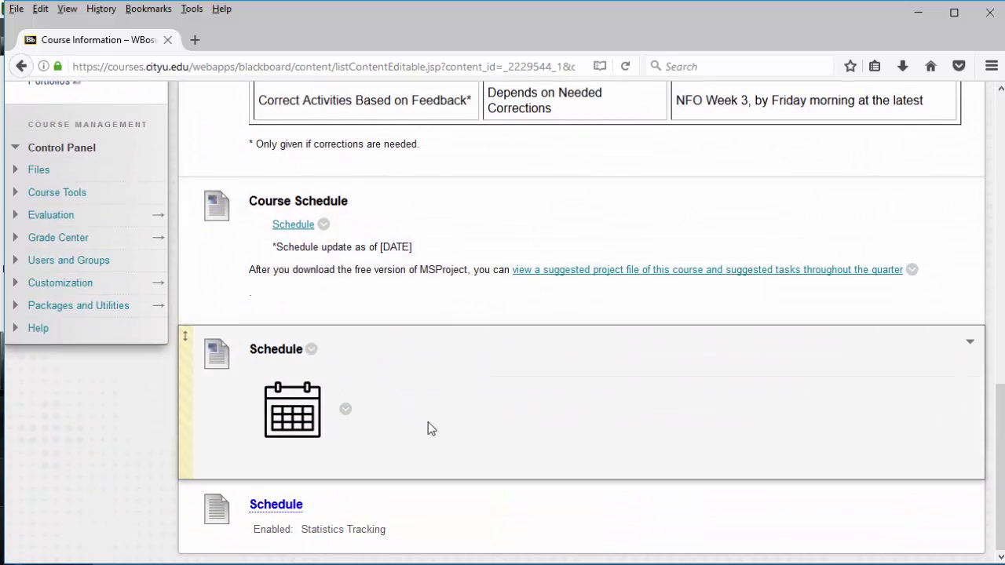
{"action": "left_click", "coordinate": [311, 350]}
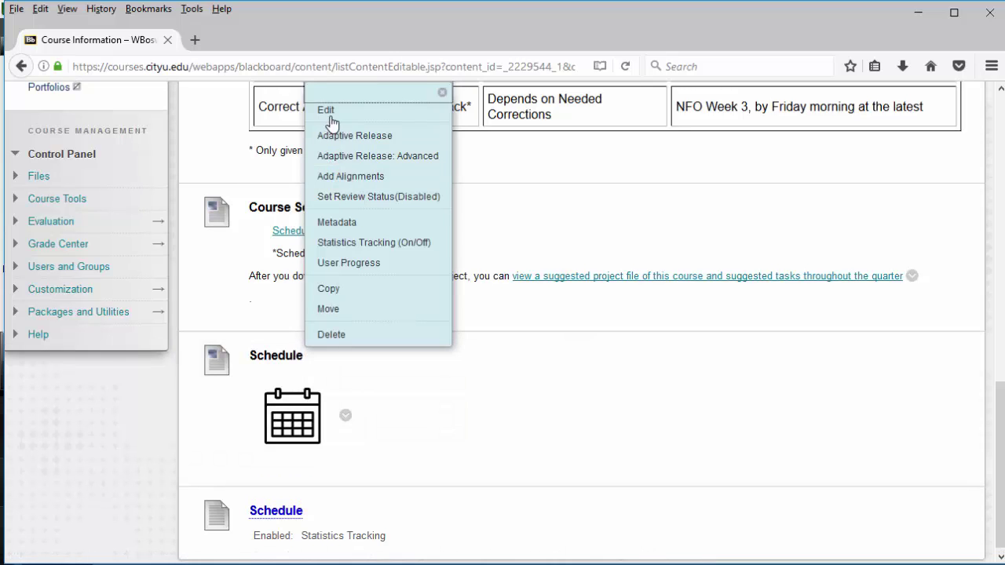
{"action": "left_click", "coordinate": [328, 110]}
{"action": "scroll", "coordinate": [480, 375], "scroll_direction": "down", "scroll_amount": 4}
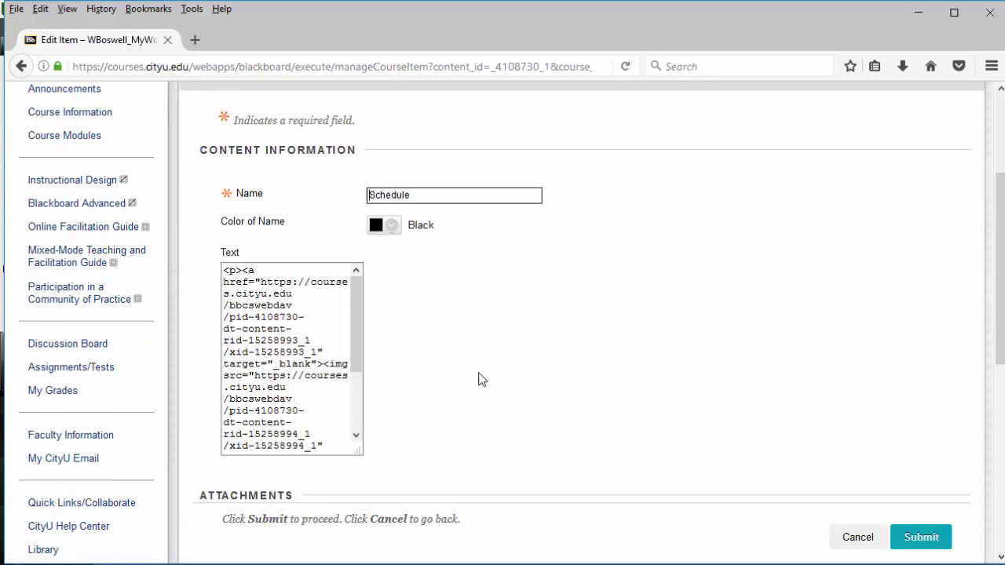
{"action": "left_click", "coordinate": [275, 387]}
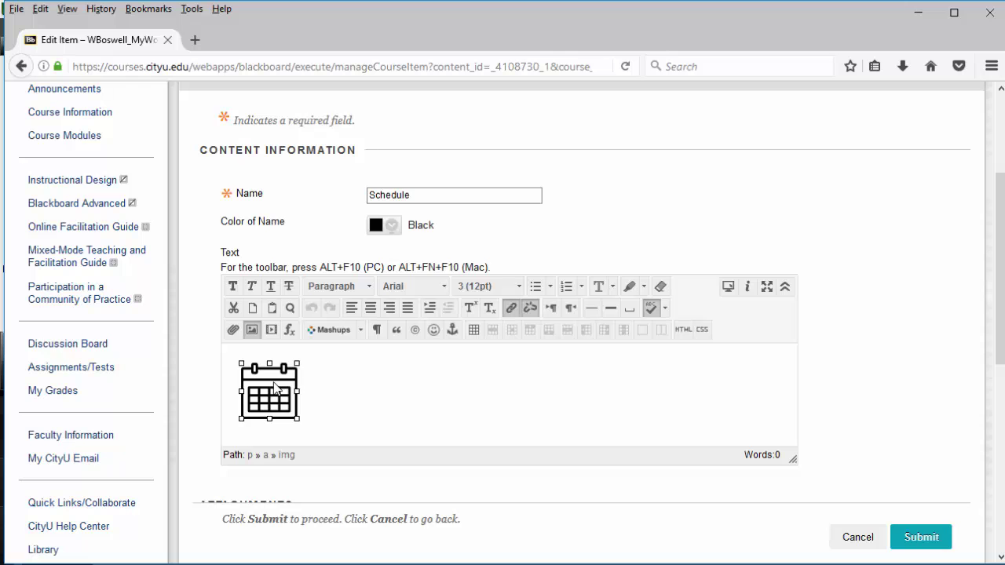
{"action": "left_click", "coordinate": [513, 310]}
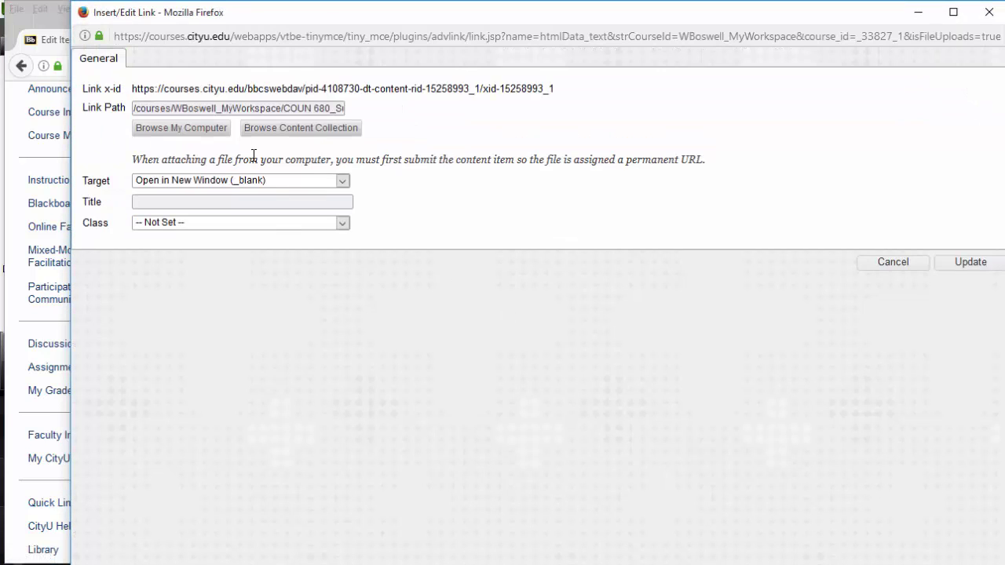
Link the calendar image to PM401_Schedule.doc from the Downloads folder, update the link and submit the item.
{"action": "left_click", "coordinate": [218, 130]}
{"action": "double_click", "coordinate": [430, 243]}
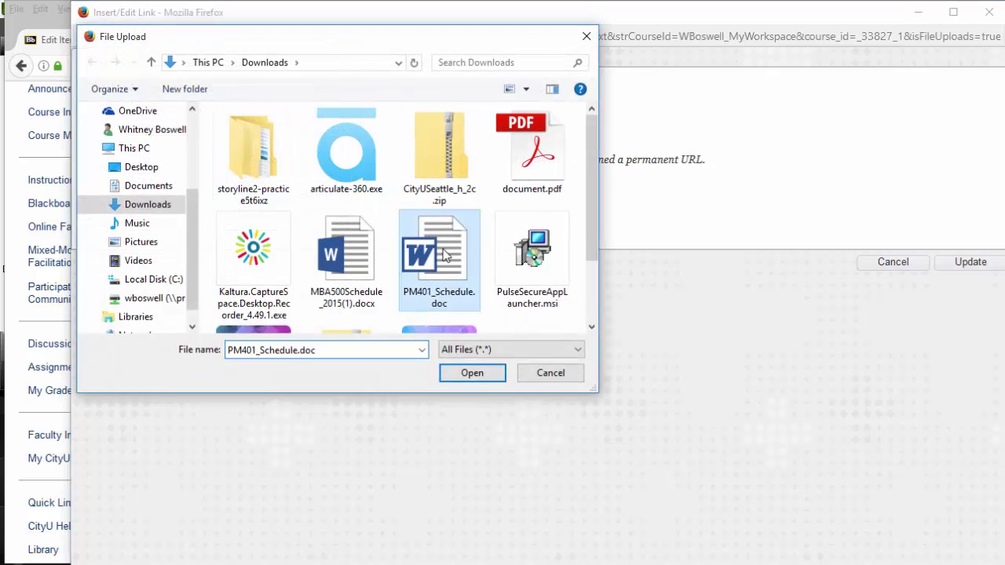
{"action": "left_click", "coordinate": [970, 243]}
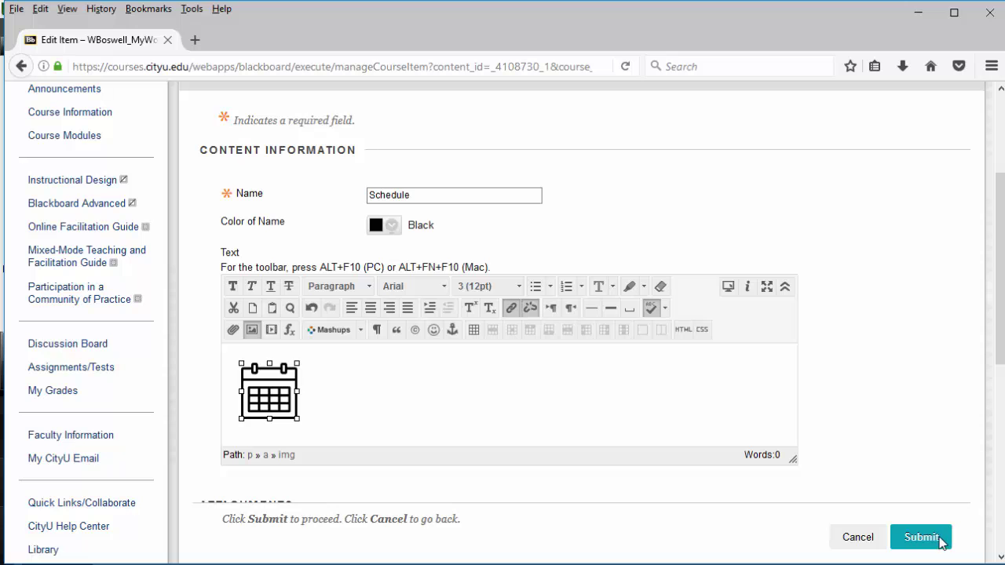
{"action": "left_click", "coordinate": [922, 537]}
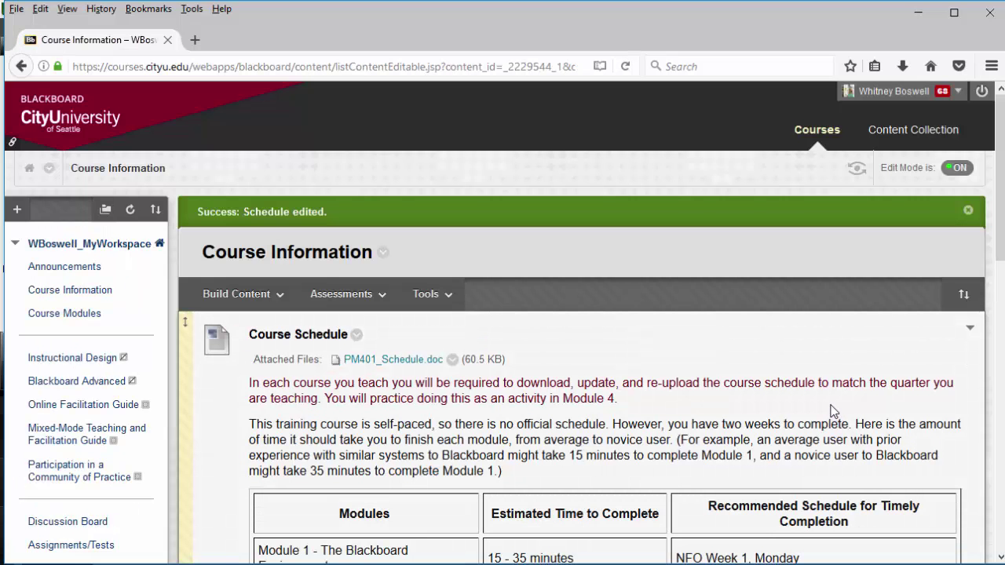
{"action": "scroll", "coordinate": [832, 411], "scroll_direction": "down", "scroll_amount": 5}
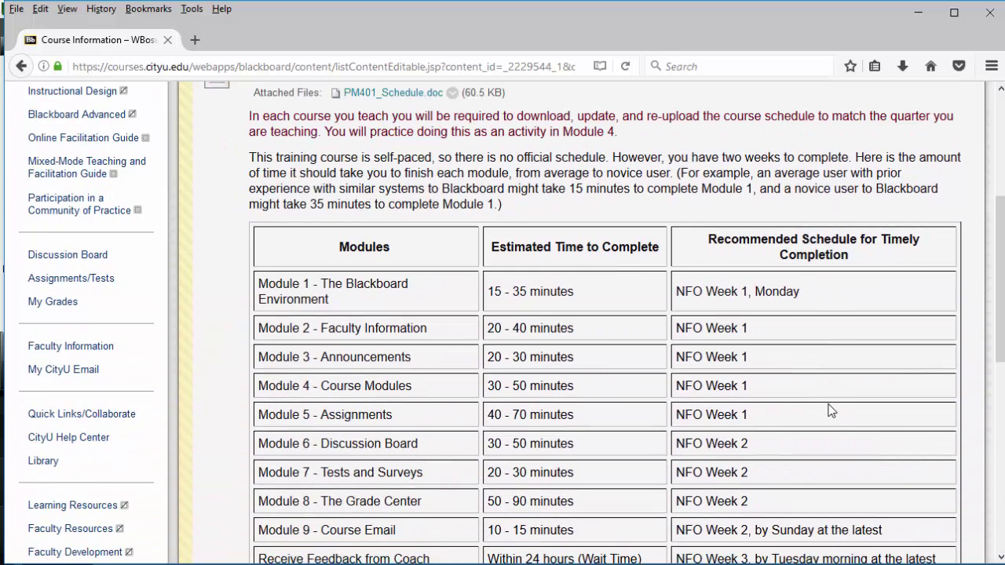
{"action": "scroll", "coordinate": [790, 385], "scroll_direction": "up", "scroll_amount": 5}
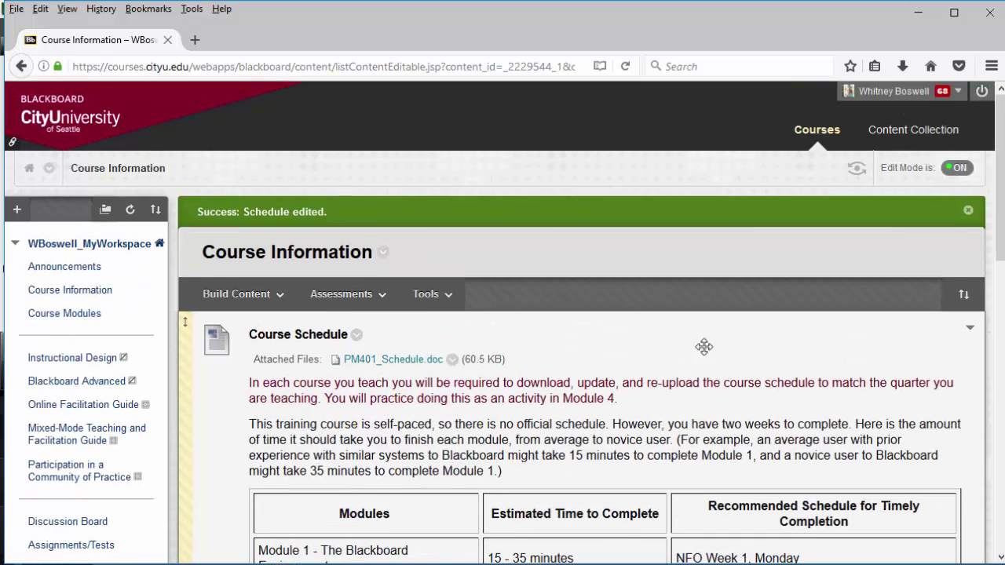
{"action": "left_click", "coordinate": [454, 361]}
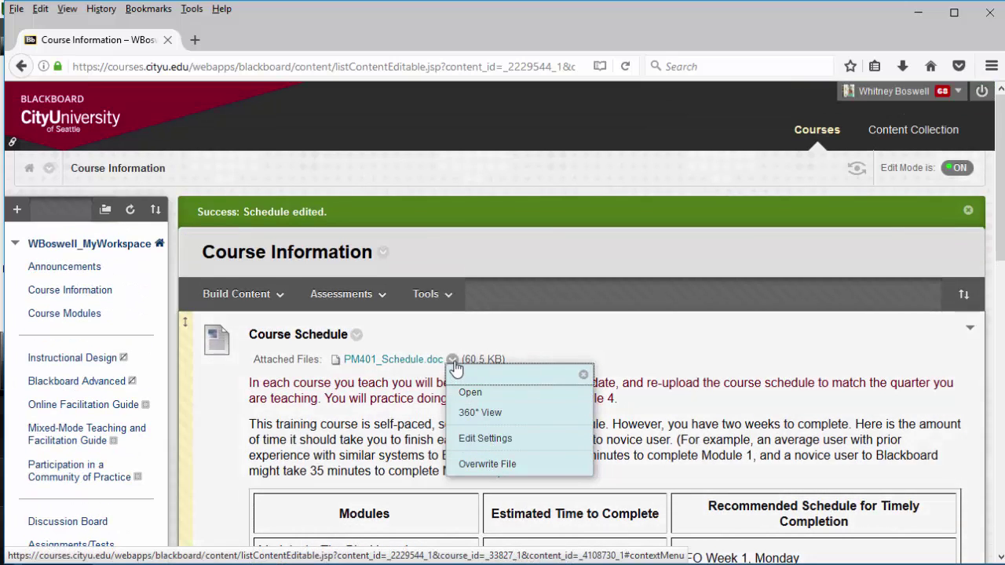
{"action": "left_click", "coordinate": [416, 420]}
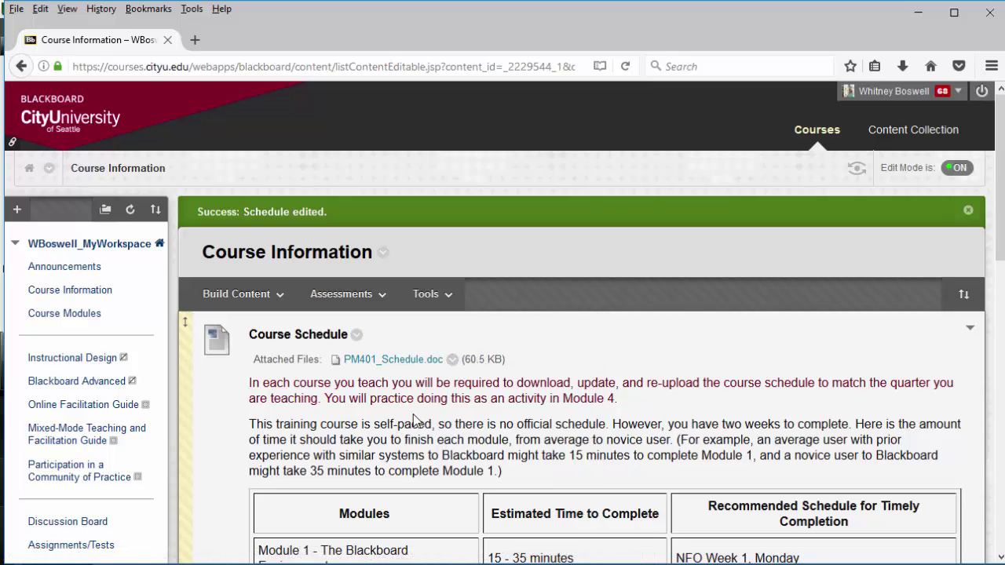
Open the first Course Schedule item, above the module table, for editing.
{"action": "left_click", "coordinate": [357, 336]}
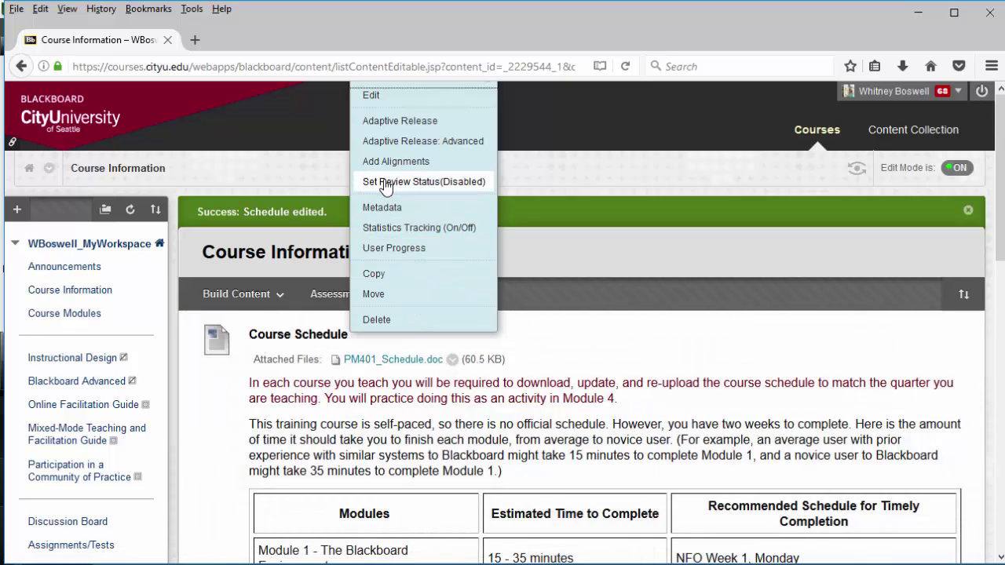
{"action": "left_click", "coordinate": [393, 97]}
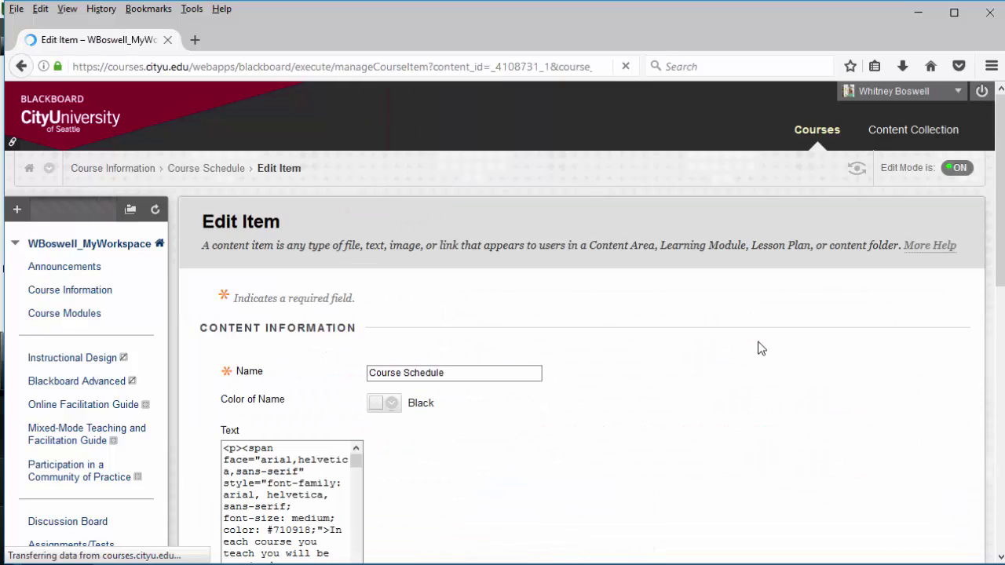